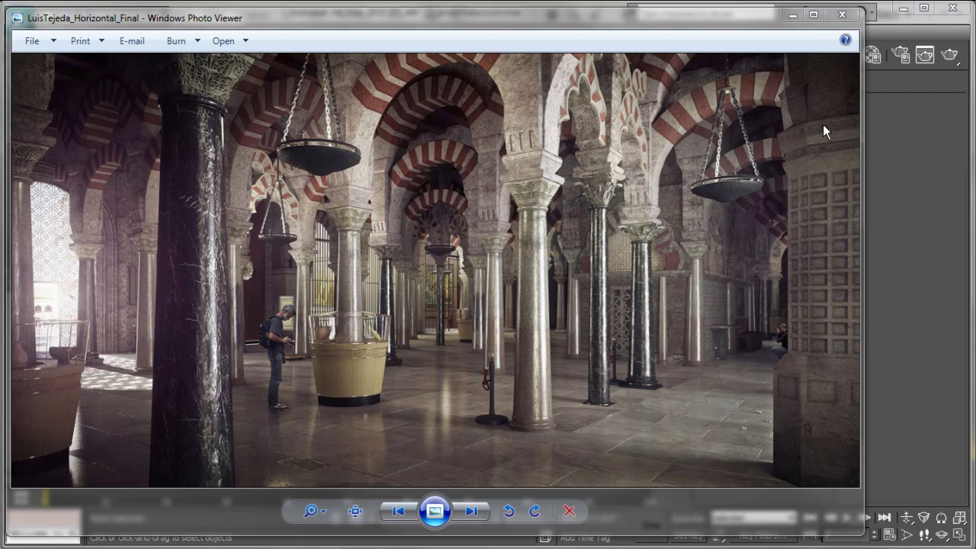
Step: Switch from the photo viewer to 3ds Max and turn on Elements Active and Display Elements in the render setup
click(792, 17)
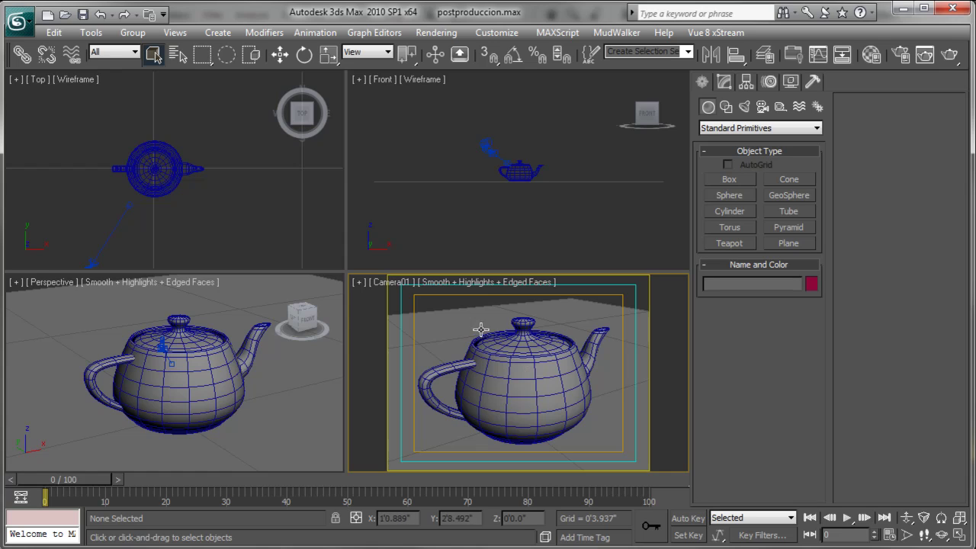
click(902, 64)
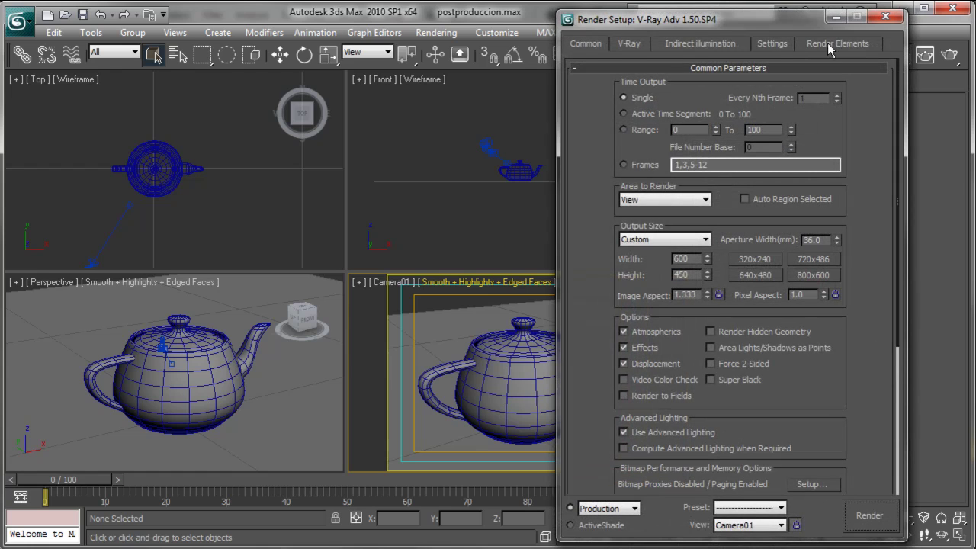
click(835, 44)
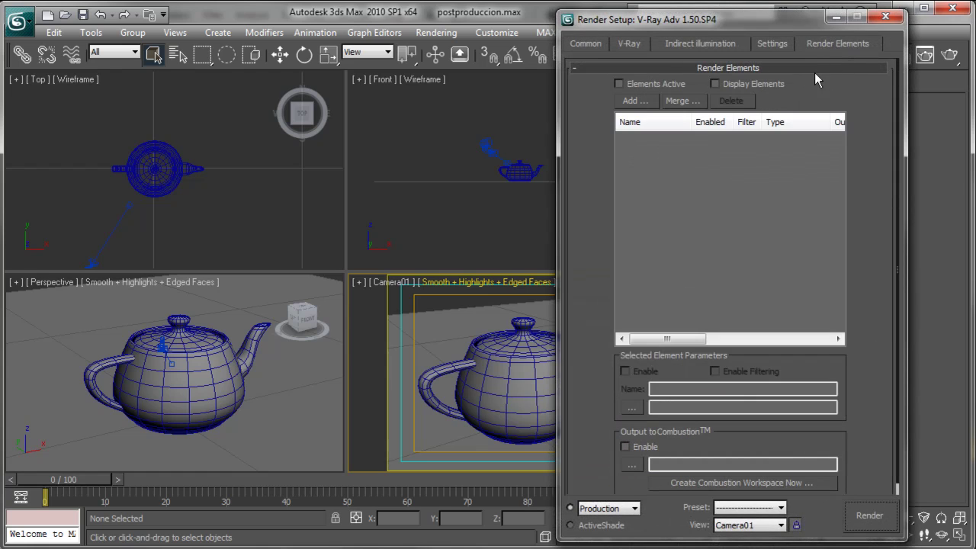
click(619, 84)
click(713, 83)
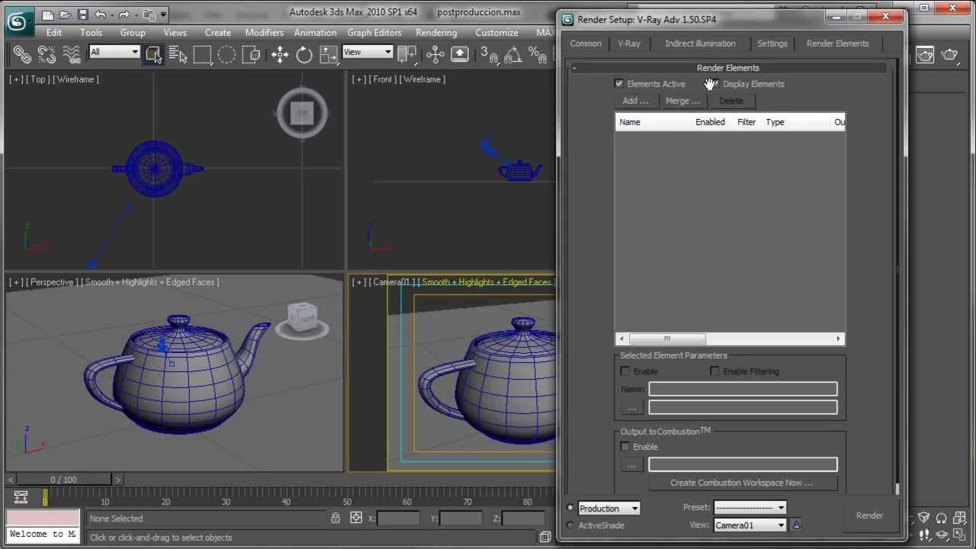
Step: Start adding render elements and mark VRayAlpha, VRayExtraTex and VRayObjectID among the available ones
click(637, 102)
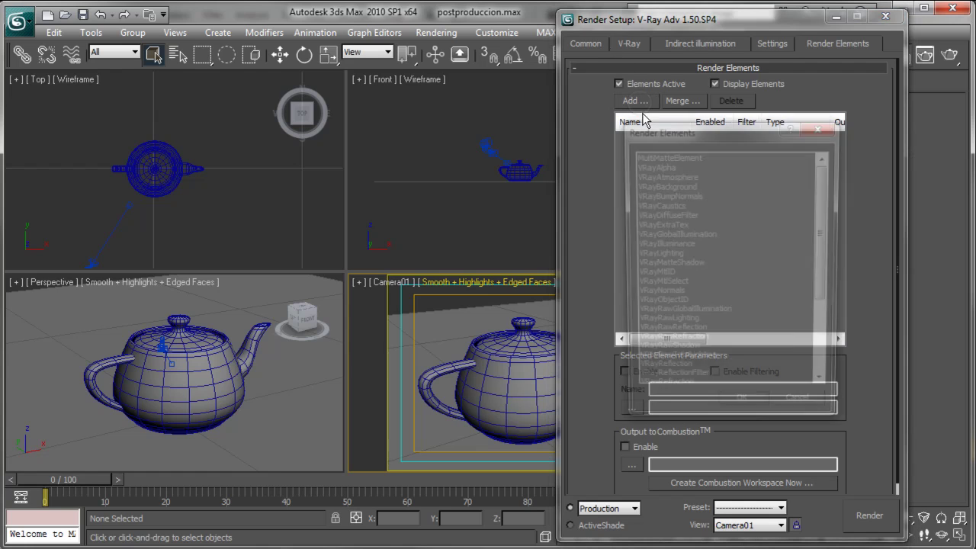
drag(700, 129, 631, 141)
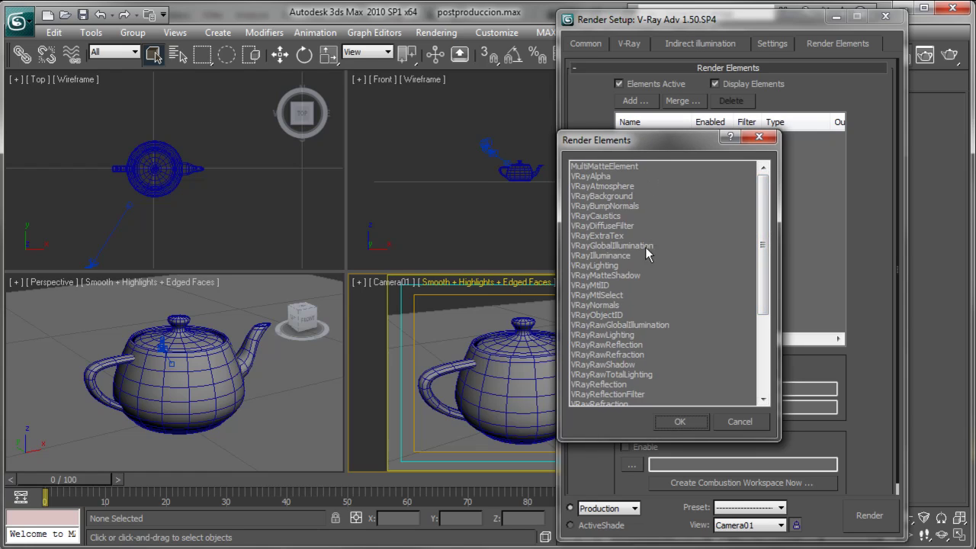
mouse_move(763, 256)
mouse_down()
mouse_move(763, 340)
mouse_move(763, 243)
mouse_up()
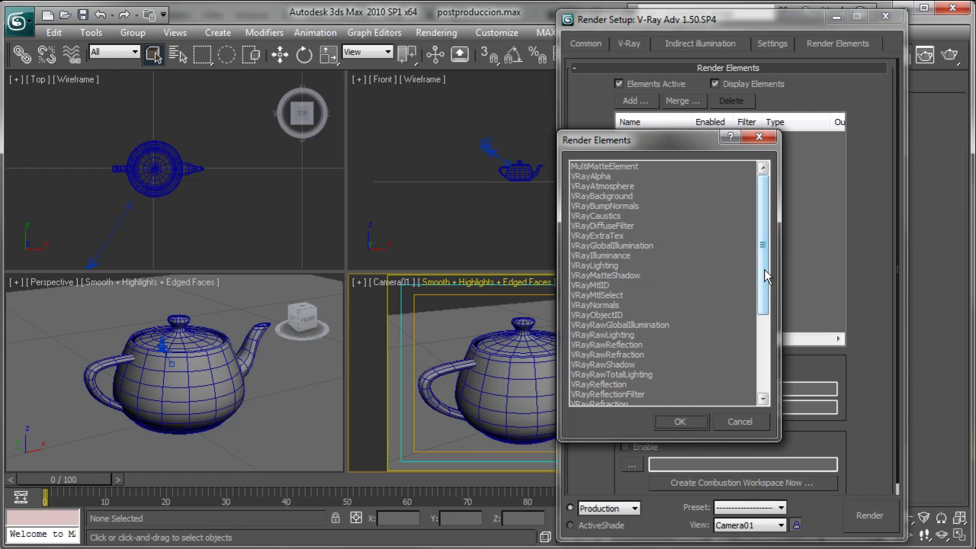
drag(764, 269, 767, 360)
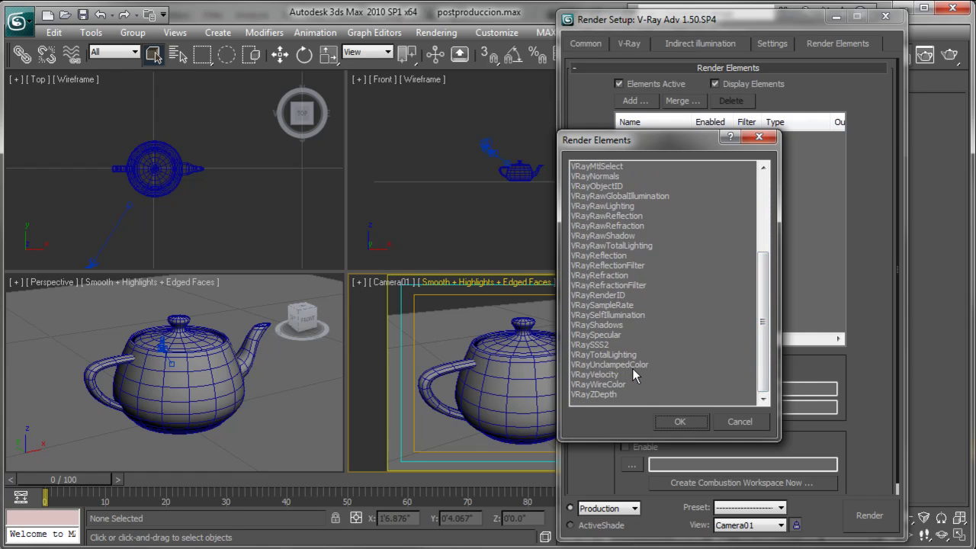
drag(760, 324, 762, 245)
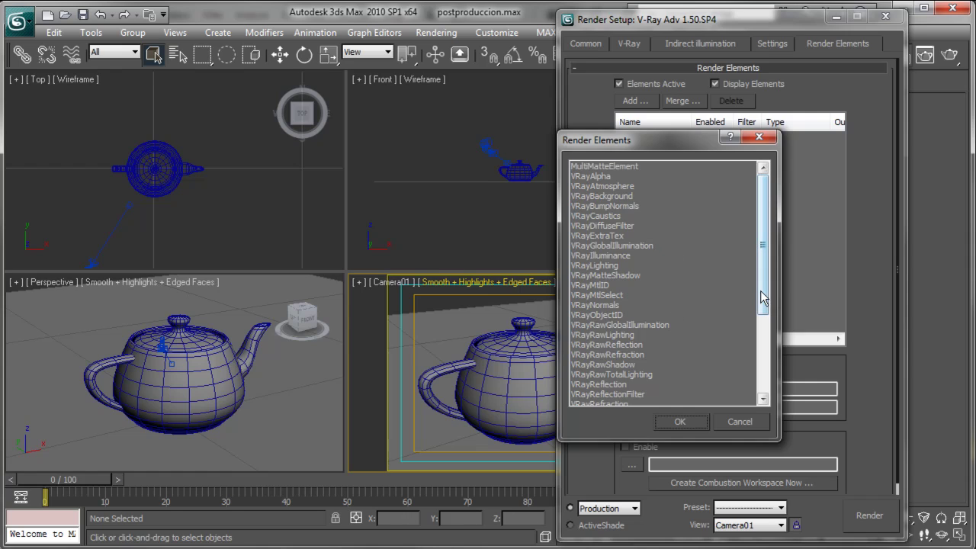
click(603, 176)
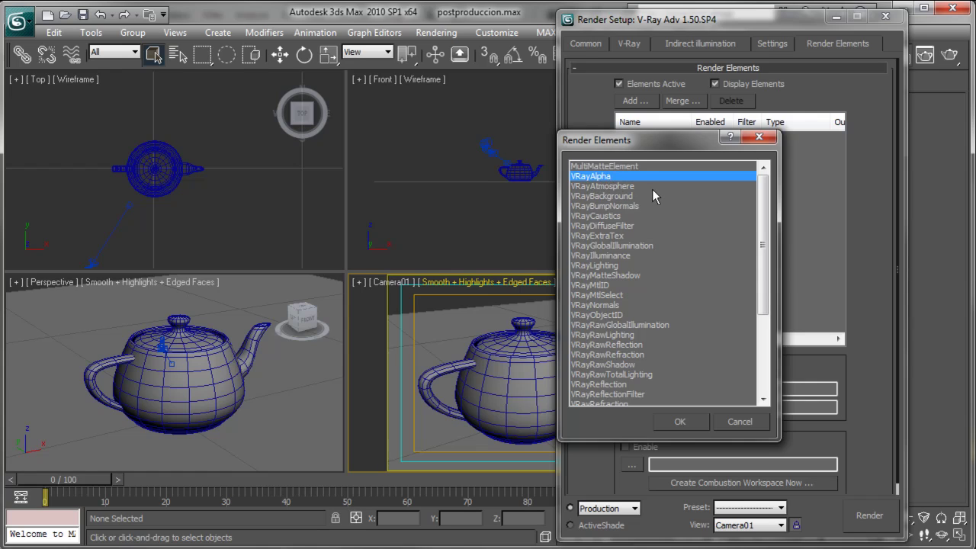
key(ctrl)
ctrl+click(621, 236)
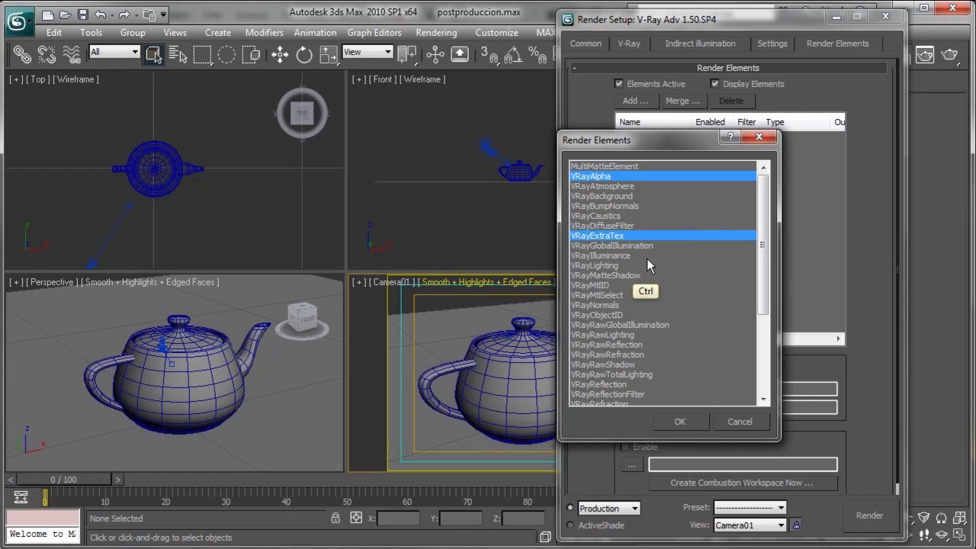
ctrl+click(615, 315)
Step: Extend the selection with VRaySpecular, VRayRefraction, VRayReflection, VRayZDepth and VRayWireColor, and add all marked render elements
drag(762, 291, 761, 379)
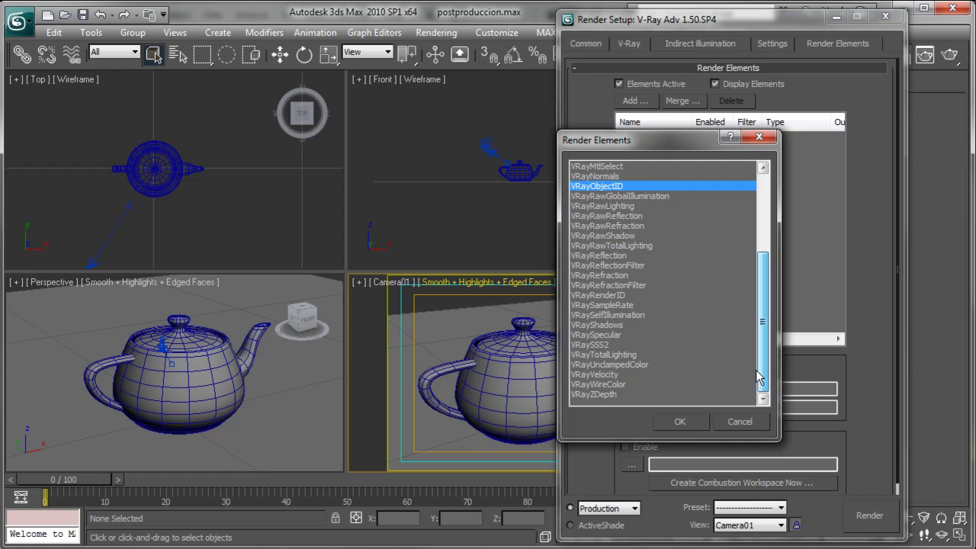
ctrl+click(613, 336)
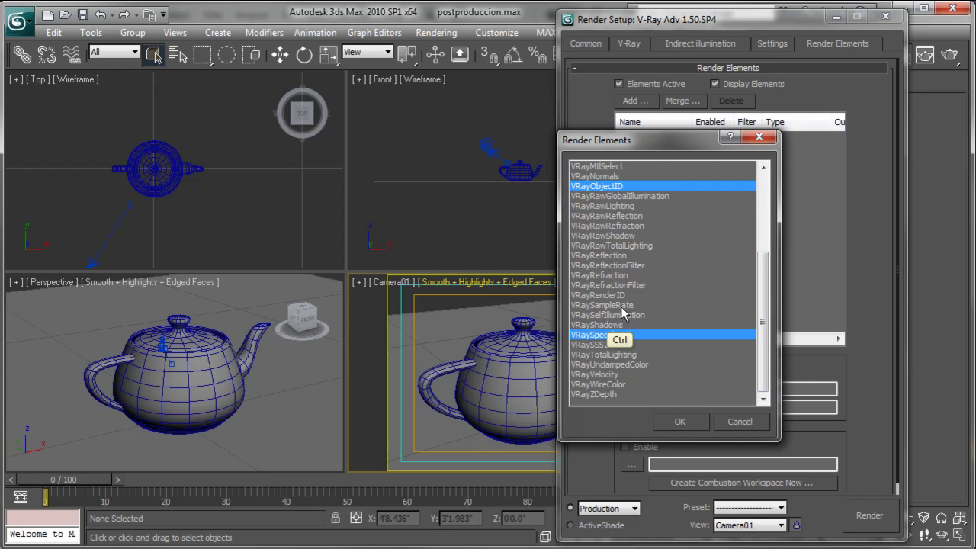
ctrl+click(613, 276)
ctrl+click(617, 257)
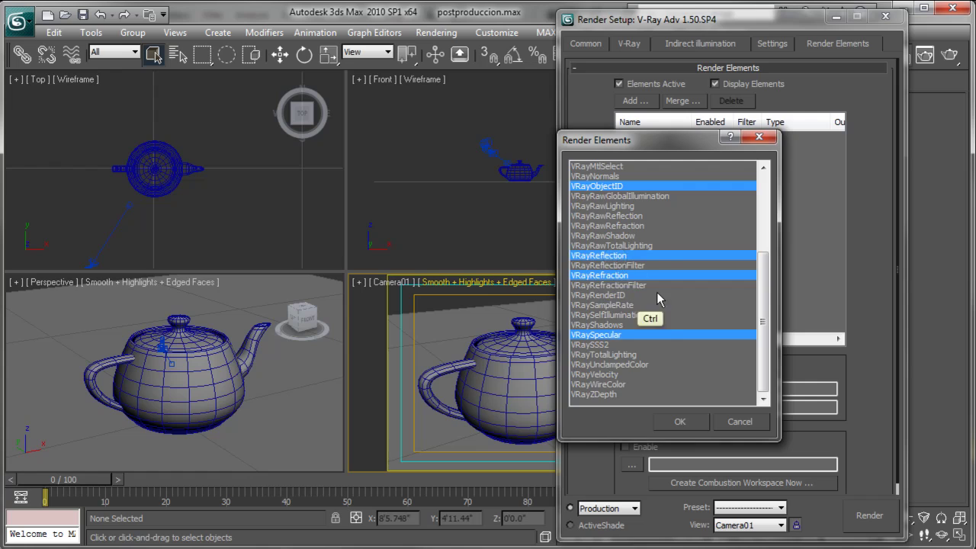
ctrl+click(603, 394)
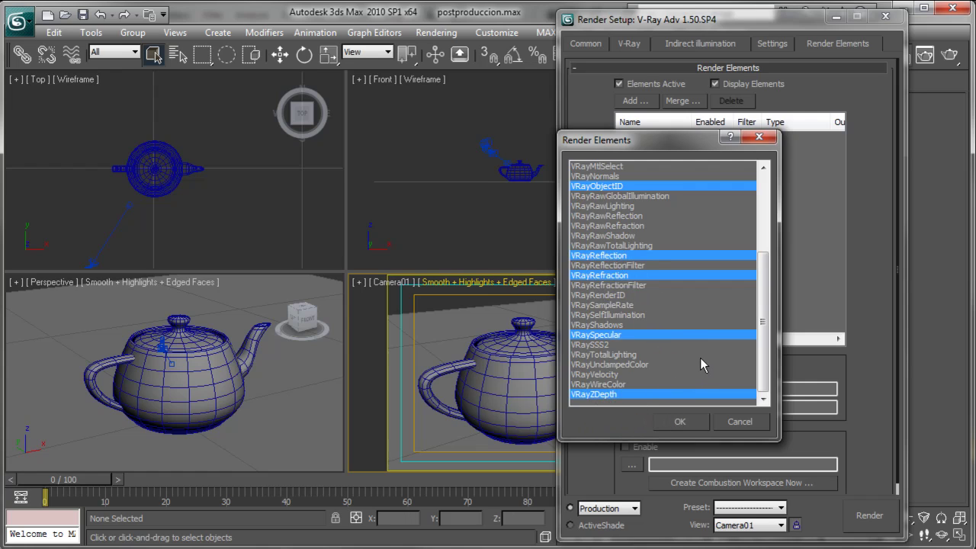
drag(762, 341, 767, 261)
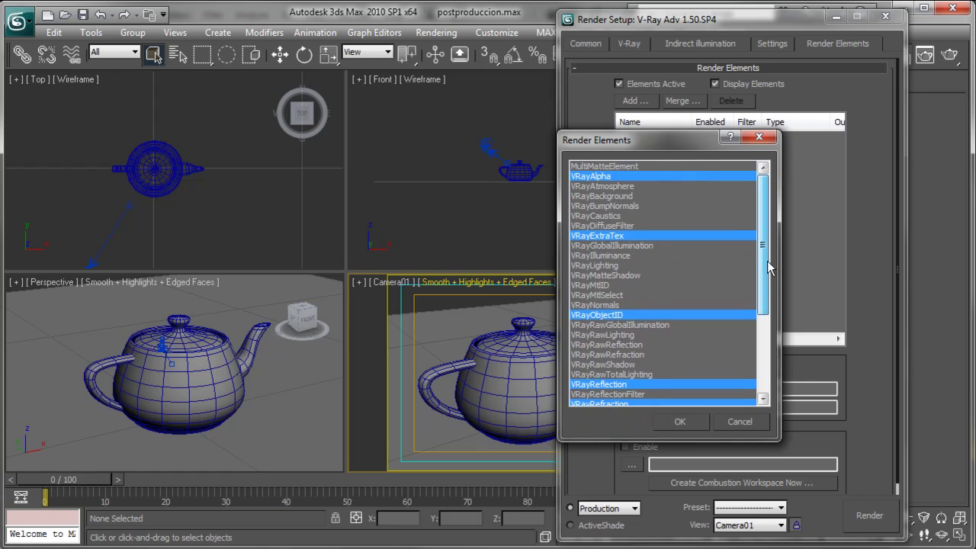
scroll(661, 359, down, 5)
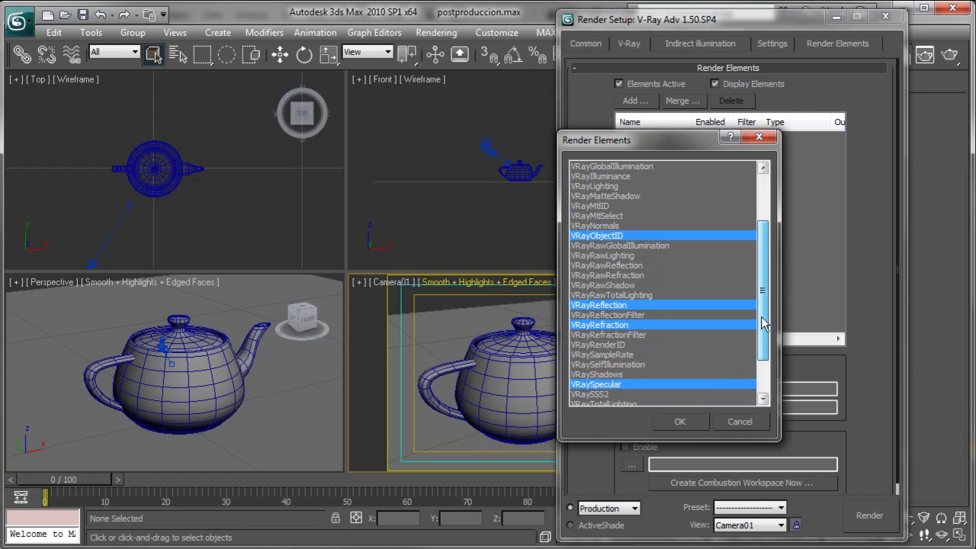
ctrl+click(660, 383)
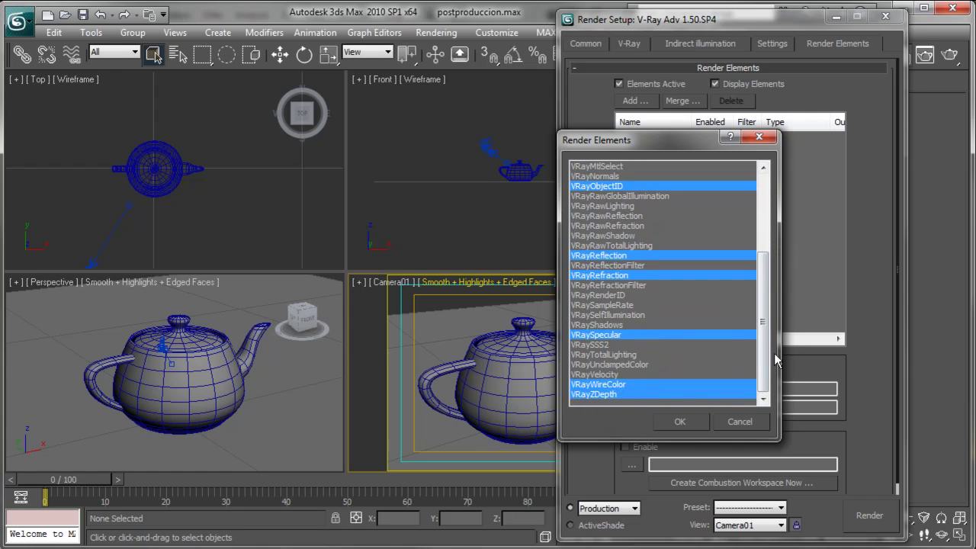
drag(764, 353, 767, 275)
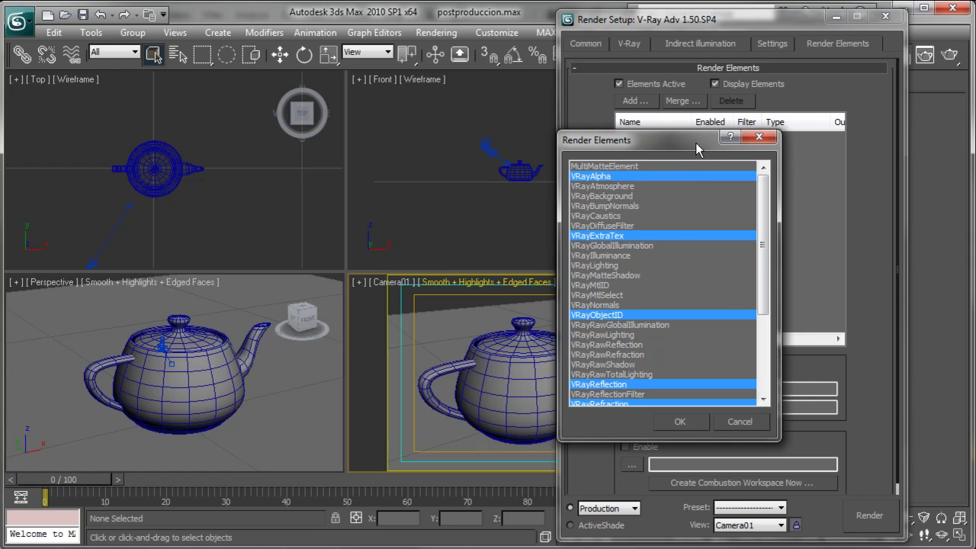
click(681, 421)
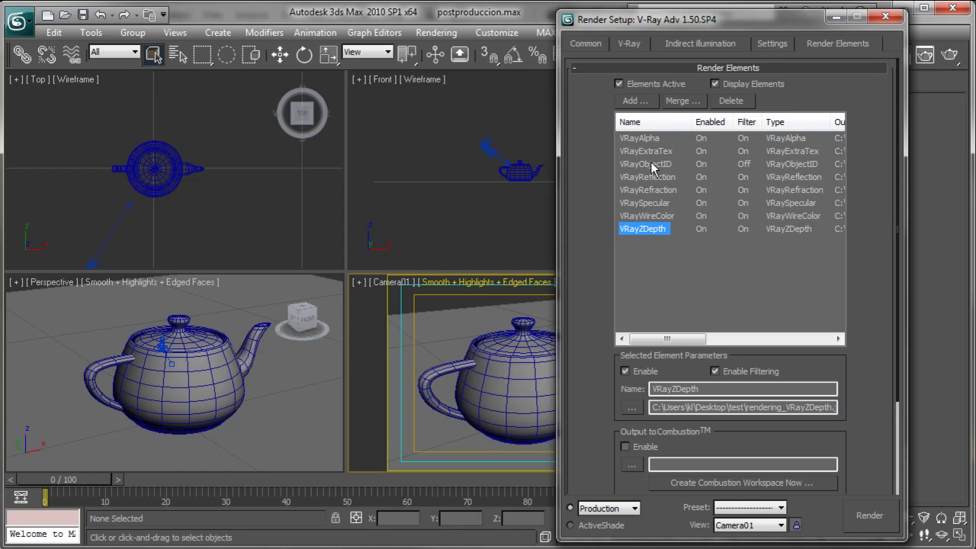
Step: Set the render output to save as the JPEG file "rendering" in the Tutorial33_Postproduccion folder
click(585, 45)
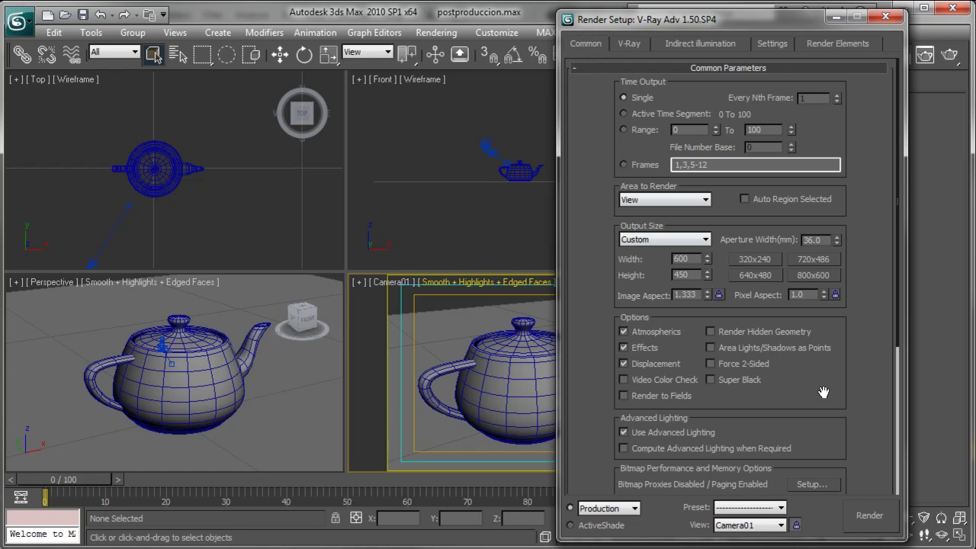
drag(855, 423, 855, 230)
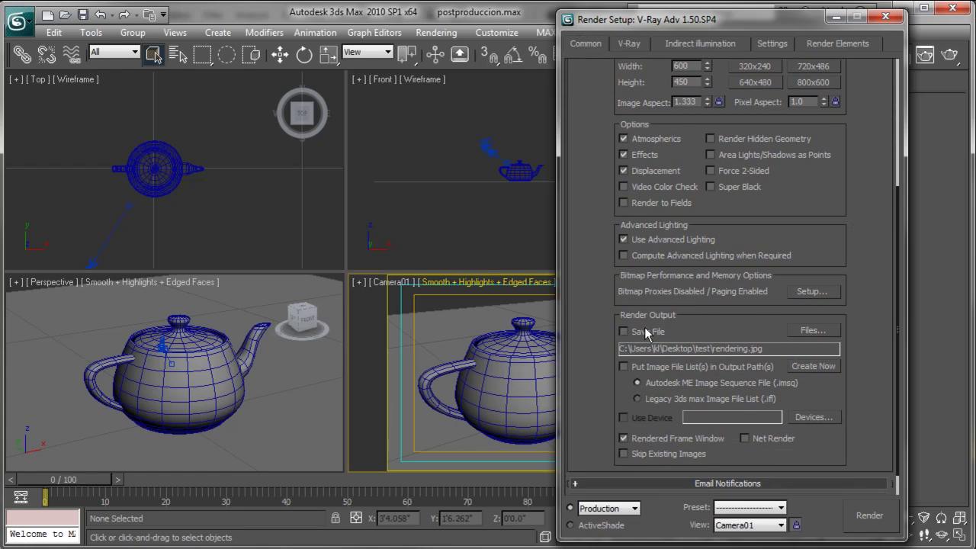
click(812, 330)
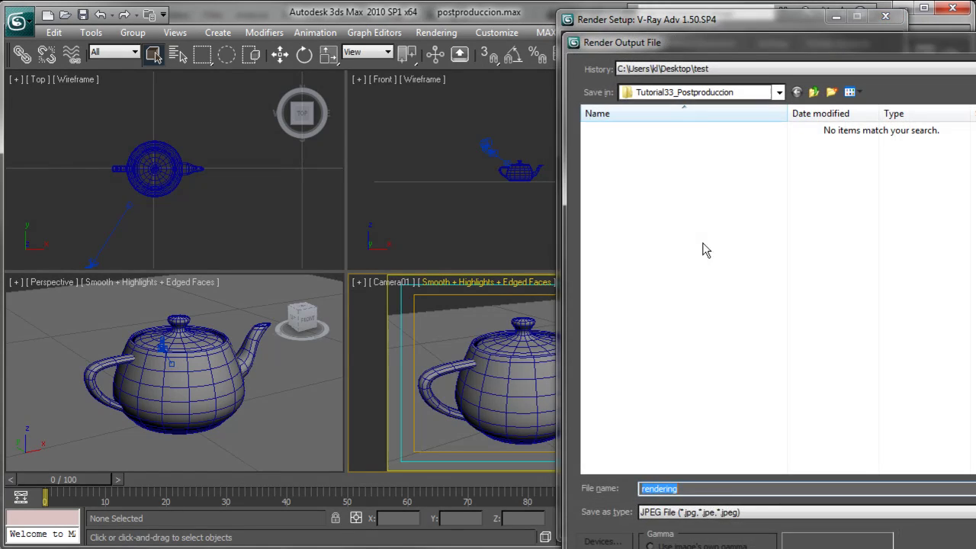
drag(712, 51, 470, 27)
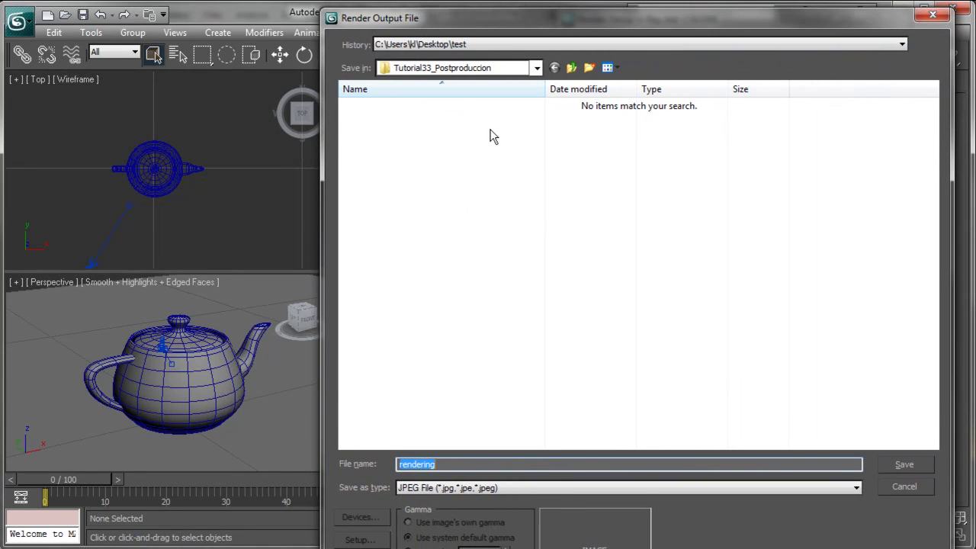
click(901, 468)
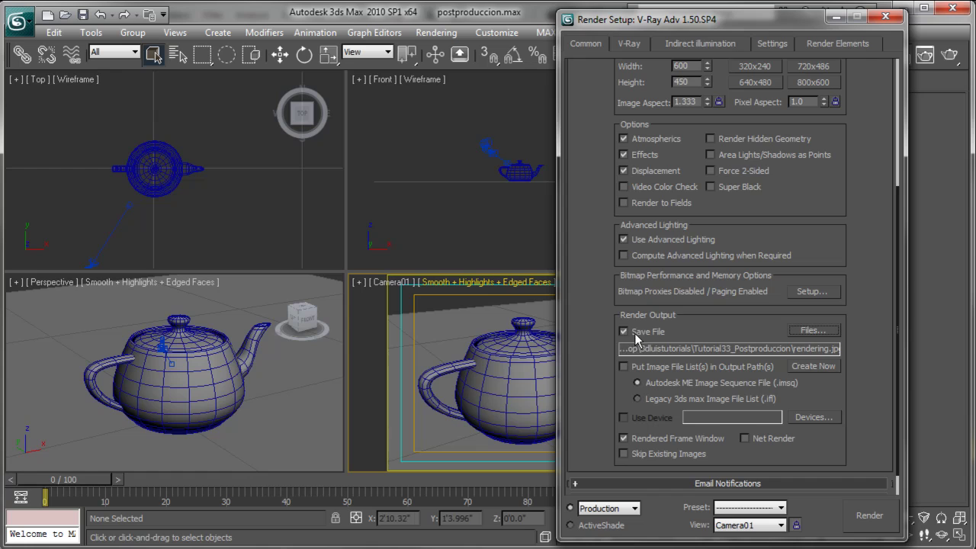
Step: Examine the output paths and file names assigned to the added render elements
click(823, 42)
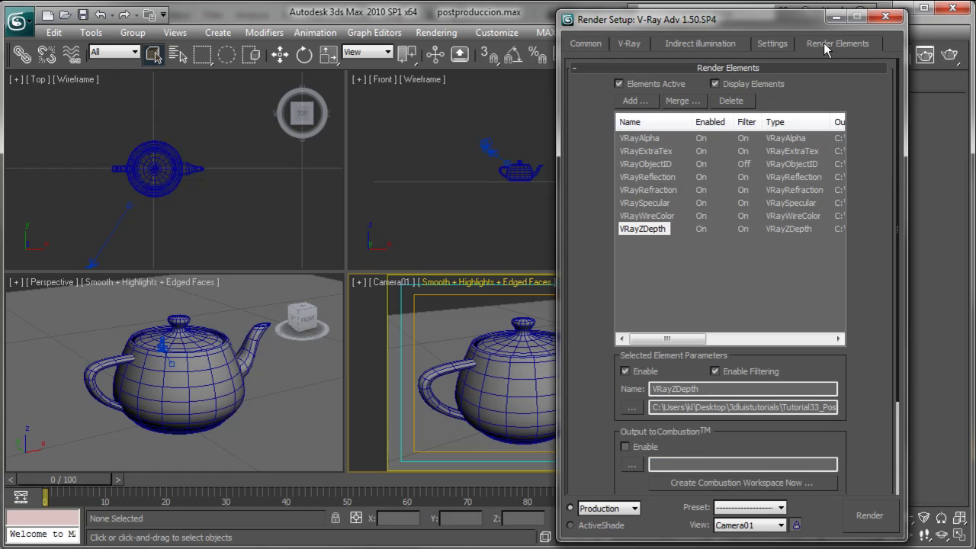
click(645, 140)
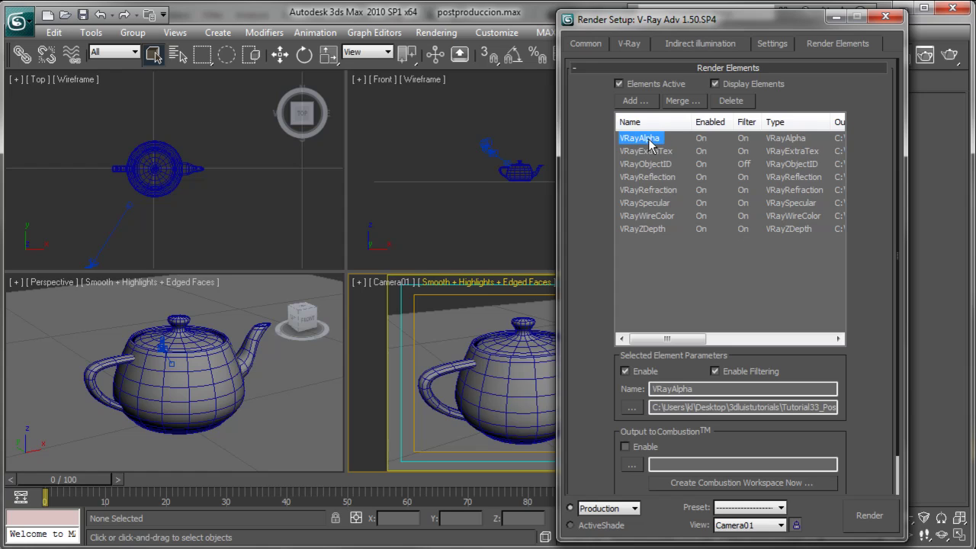
drag(671, 339, 742, 342)
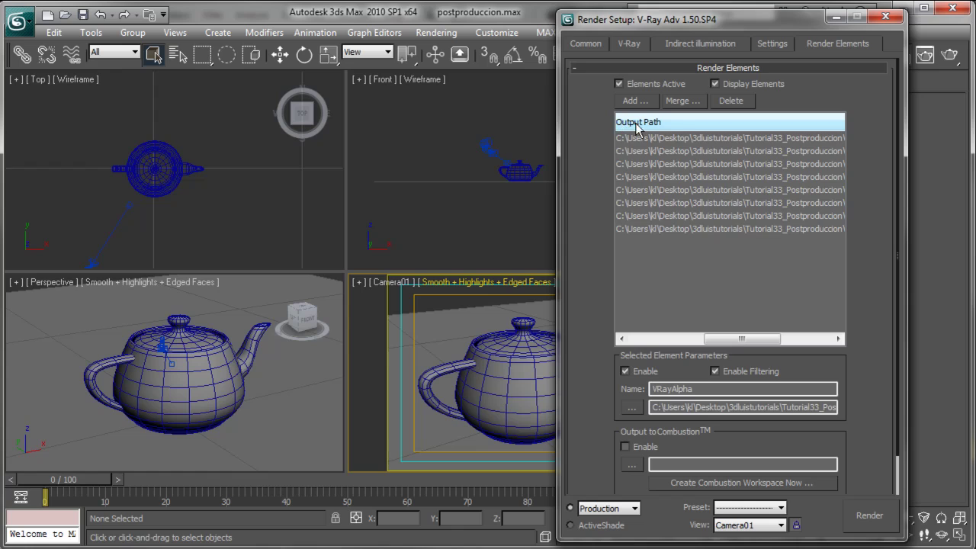
drag(736, 339, 734, 338)
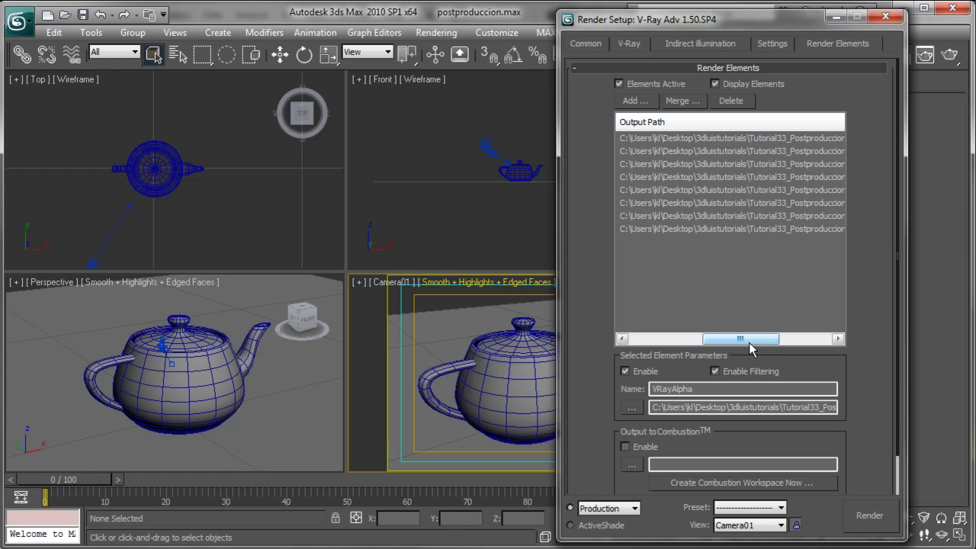
mouse_move(758, 341)
mouse_down()
mouse_move(819, 343)
mouse_move(767, 343)
mouse_up()
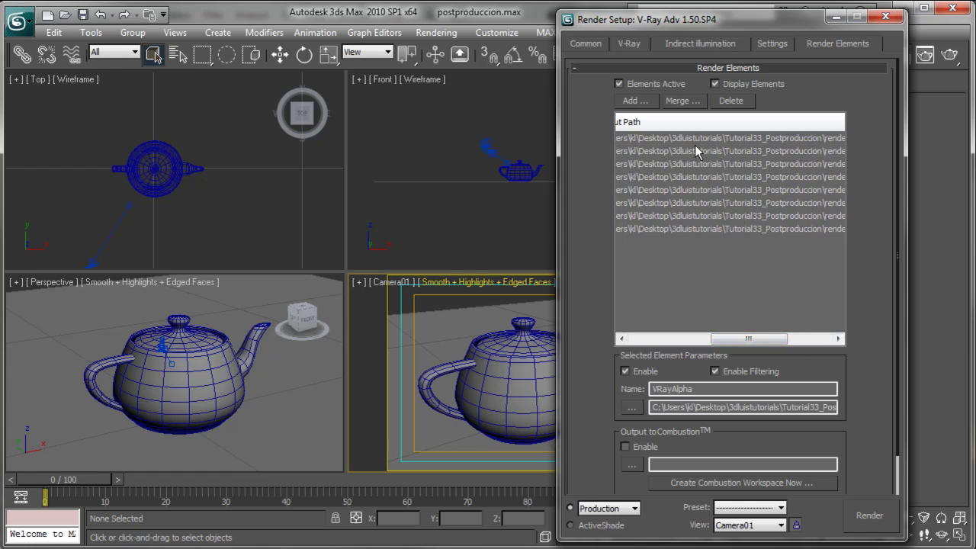
drag(765, 335, 808, 338)
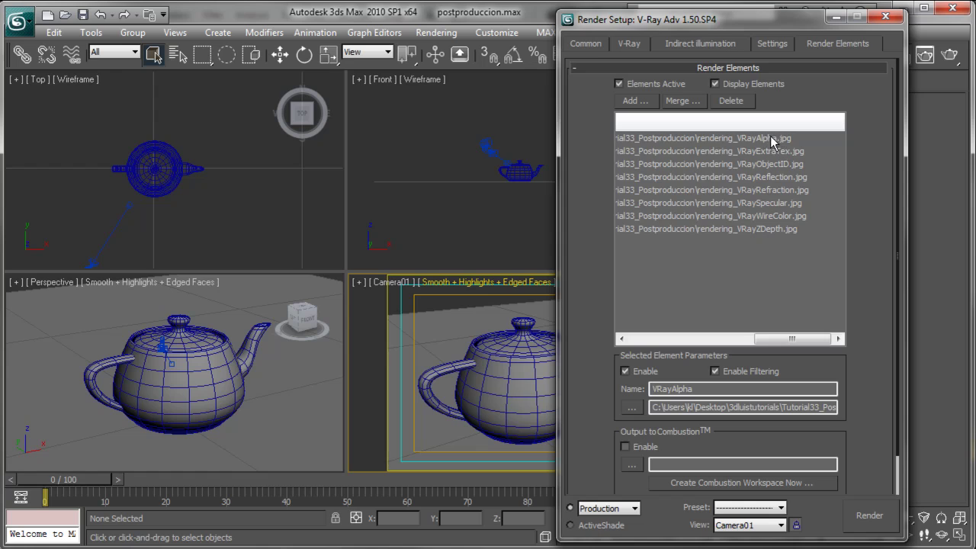
mouse_move(789, 339)
mouse_down()
mouse_move(662, 336)
mouse_move(785, 338)
mouse_up()
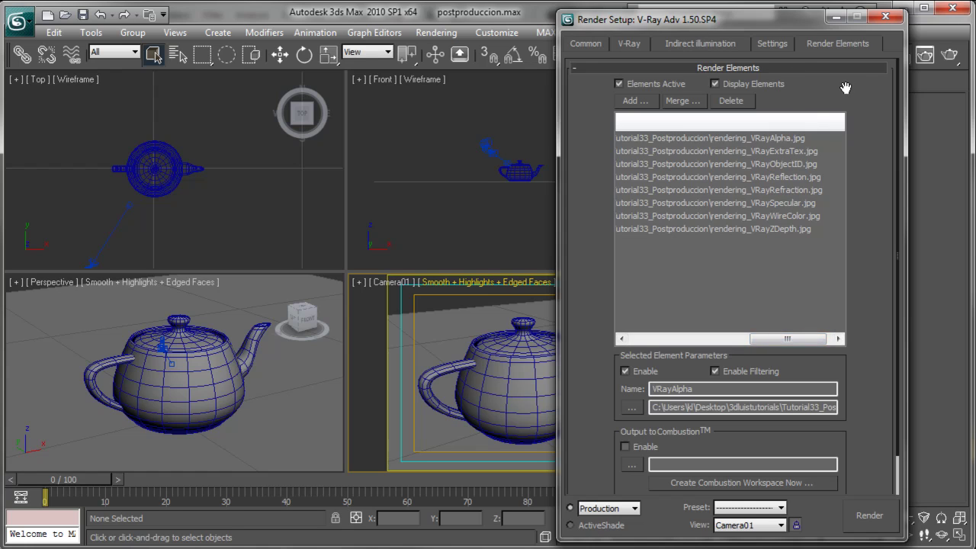
drag(793, 340, 667, 341)
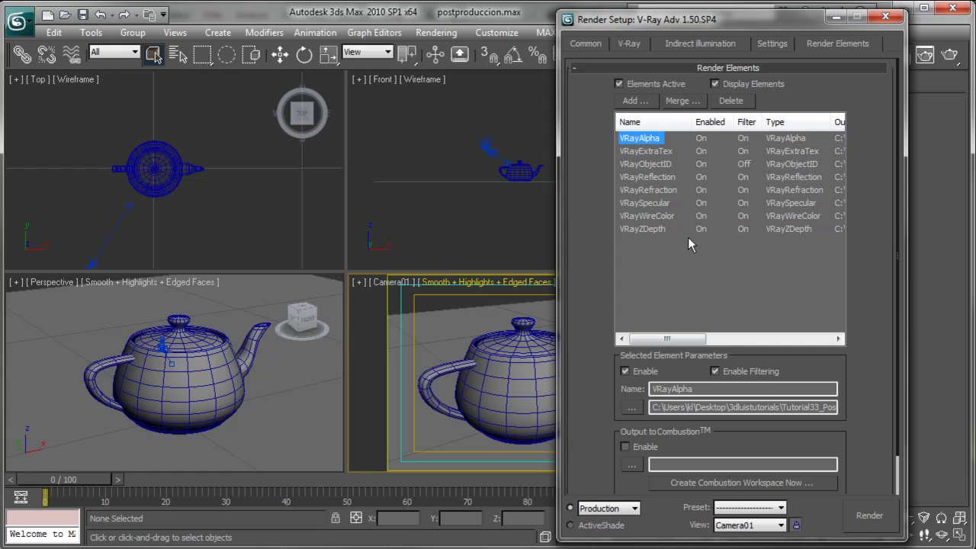
Step: Go through the VRayExtraTex, VRayObjectID and VRayZDepth entries among the added render elements
click(668, 152)
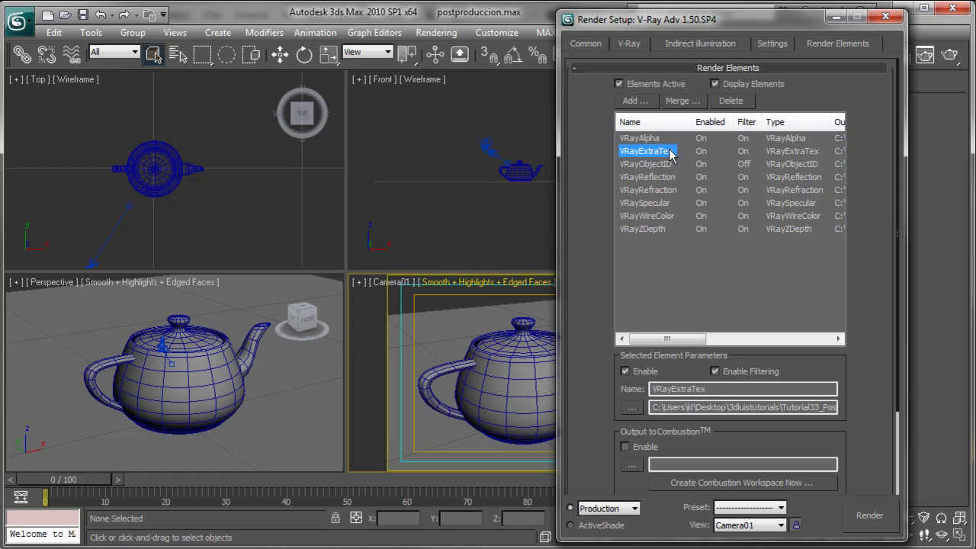
click(662, 166)
click(657, 230)
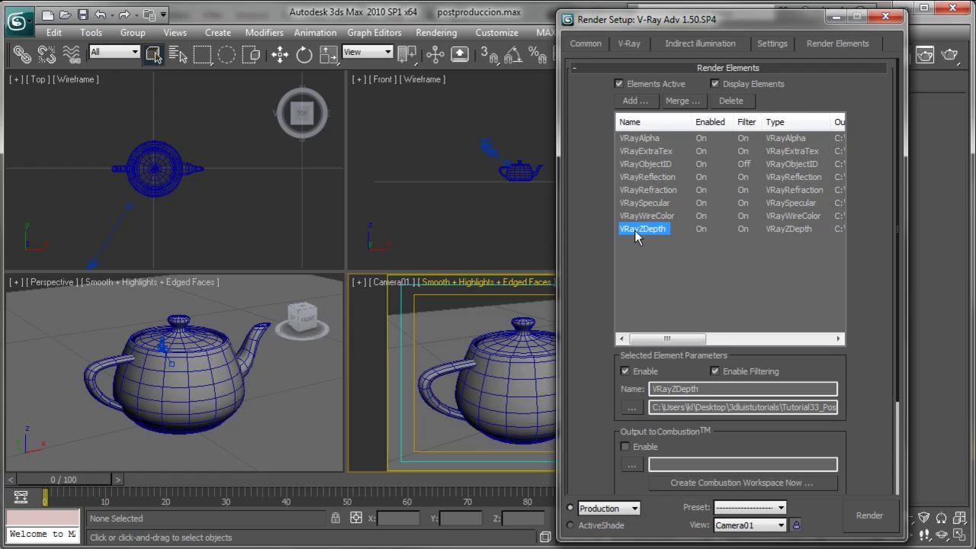
Step: Close the render setup, maximize the Top viewport and start the Line spline tool
click(885, 16)
middle_drag(228, 217, 245, 192)
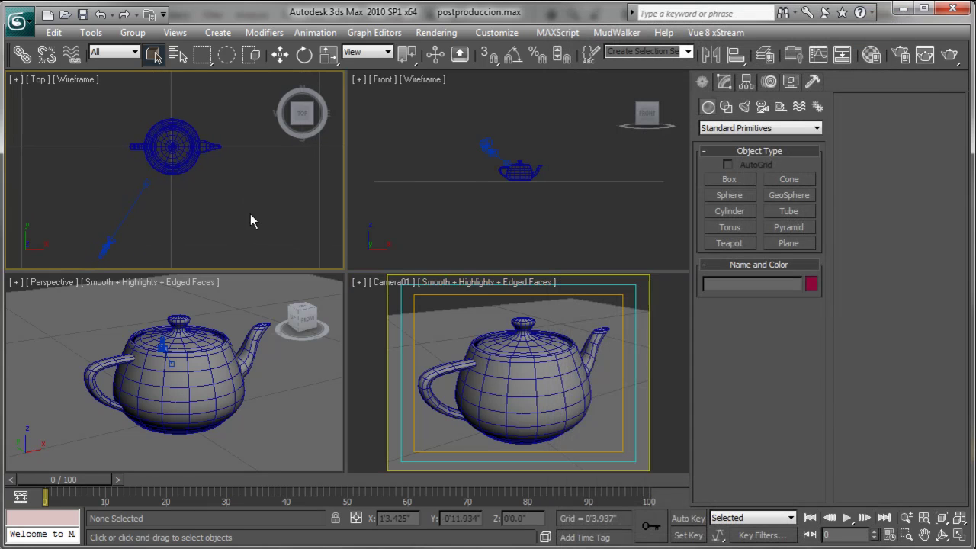
key(alt+w)
middle_drag(427, 286, 459, 291)
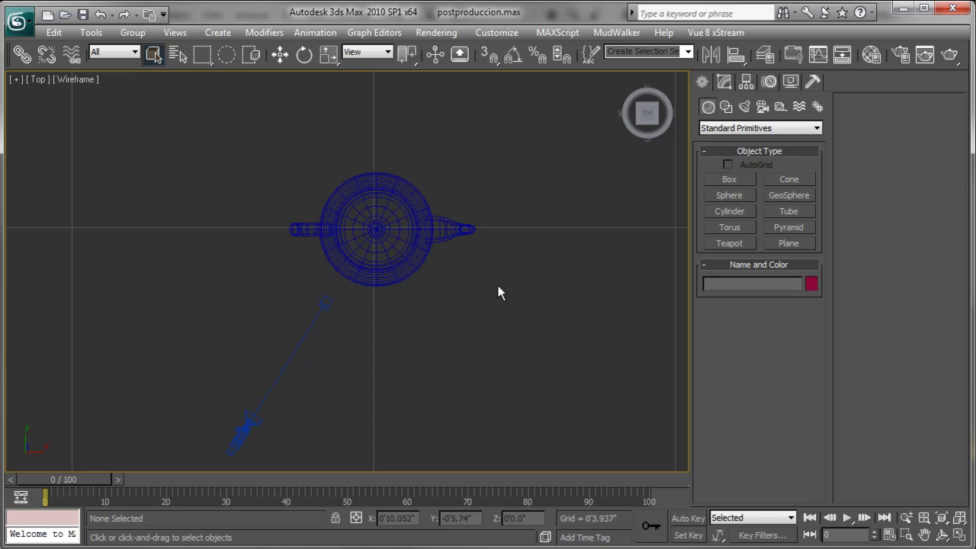
click(724, 81)
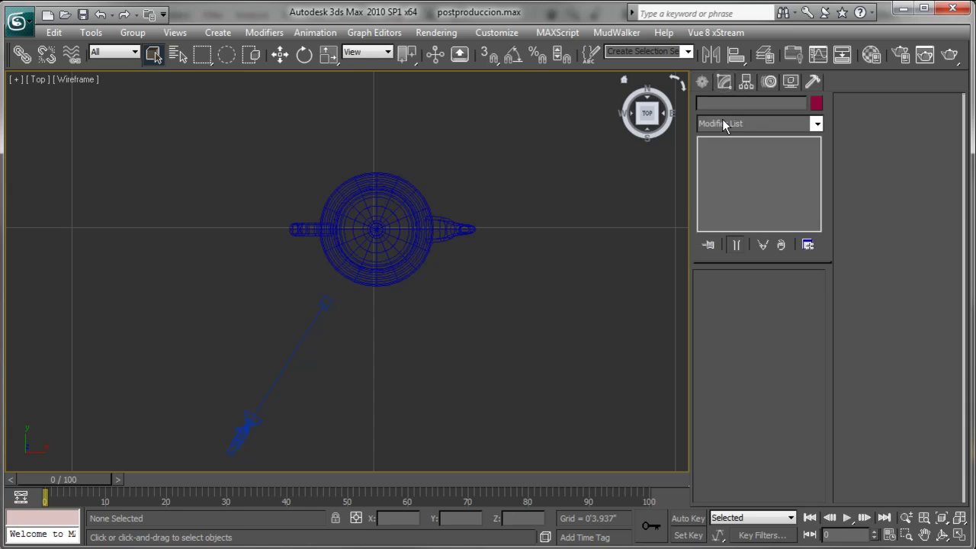
click(703, 82)
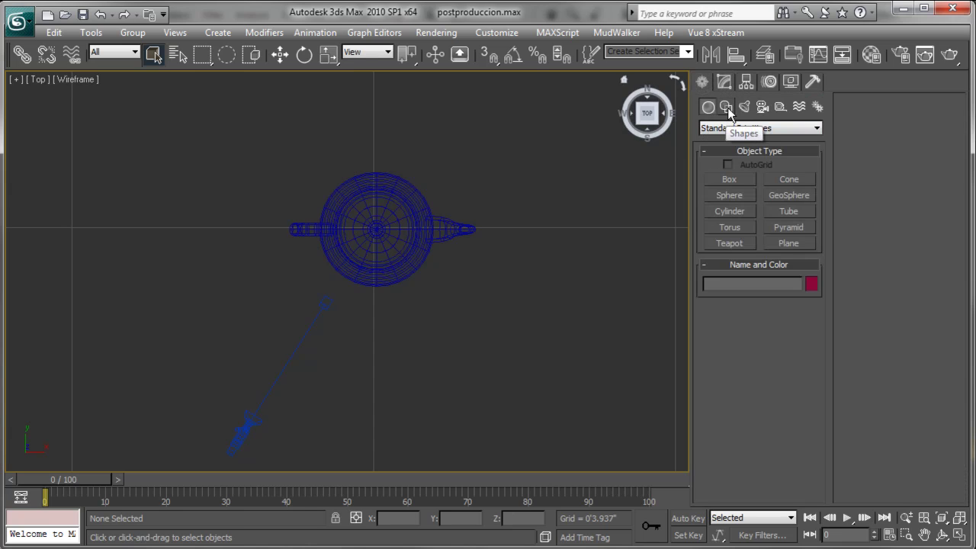
click(726, 108)
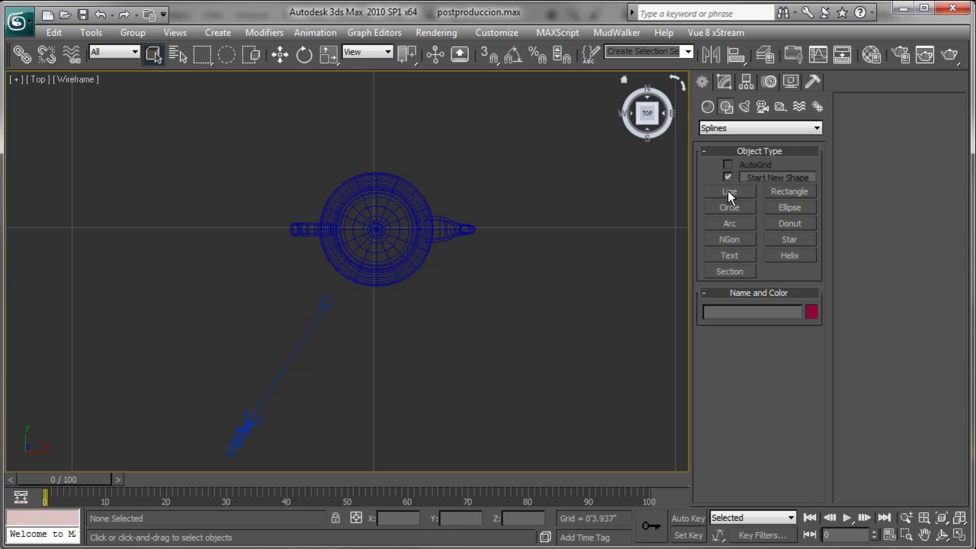
click(729, 192)
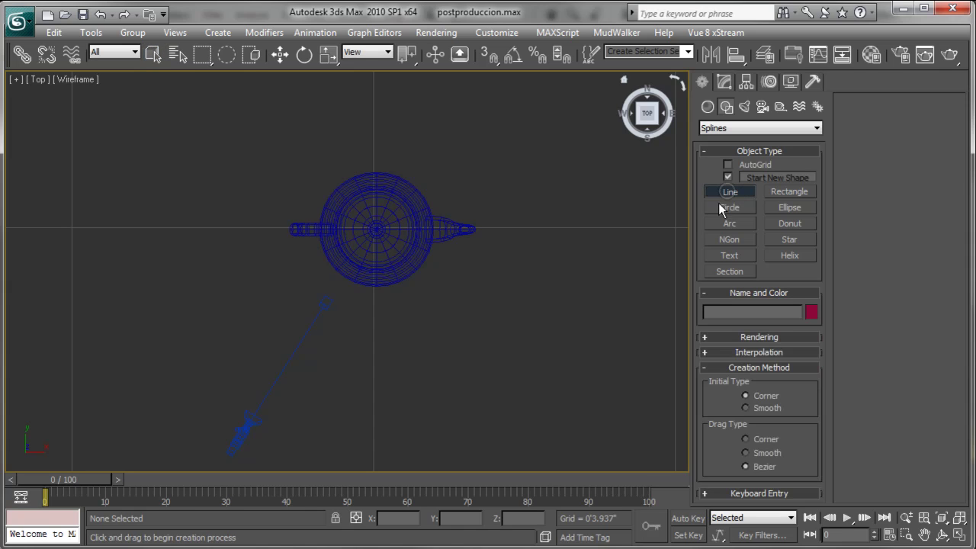
click(254, 448)
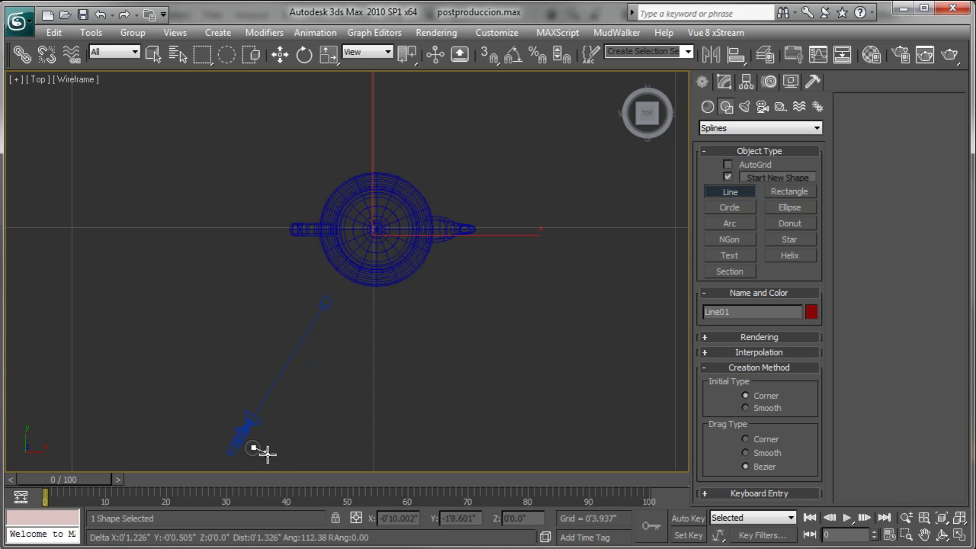
click(417, 176)
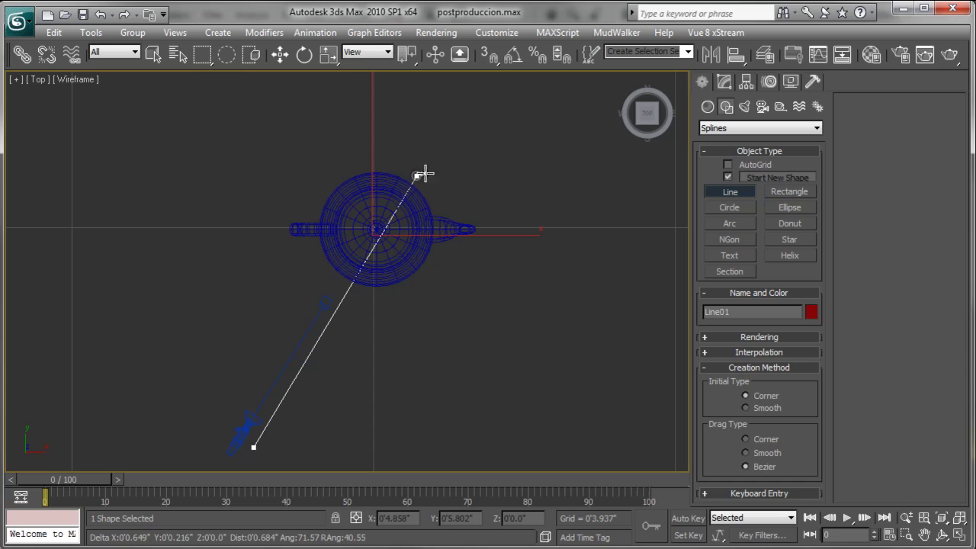
click(539, 166)
right_click(563, 205)
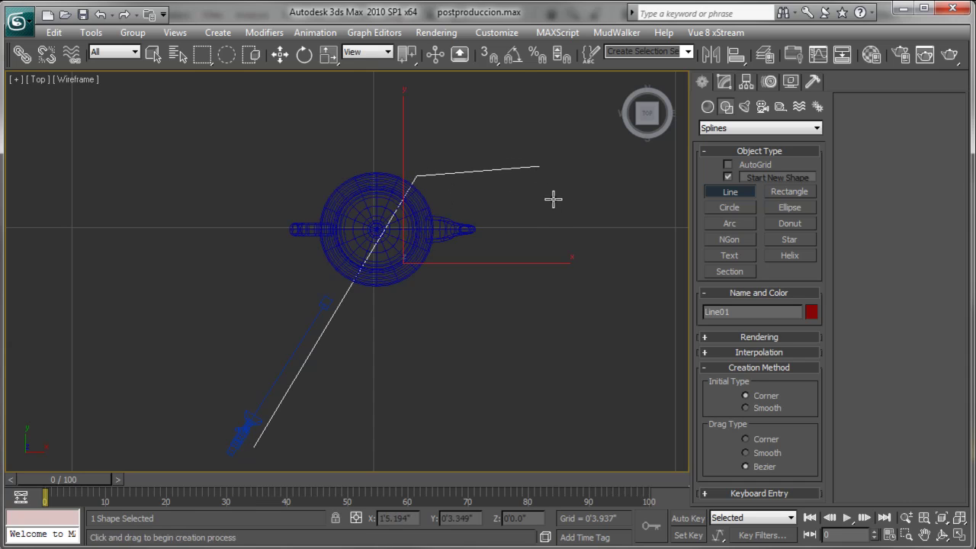
key(ctrl+z)
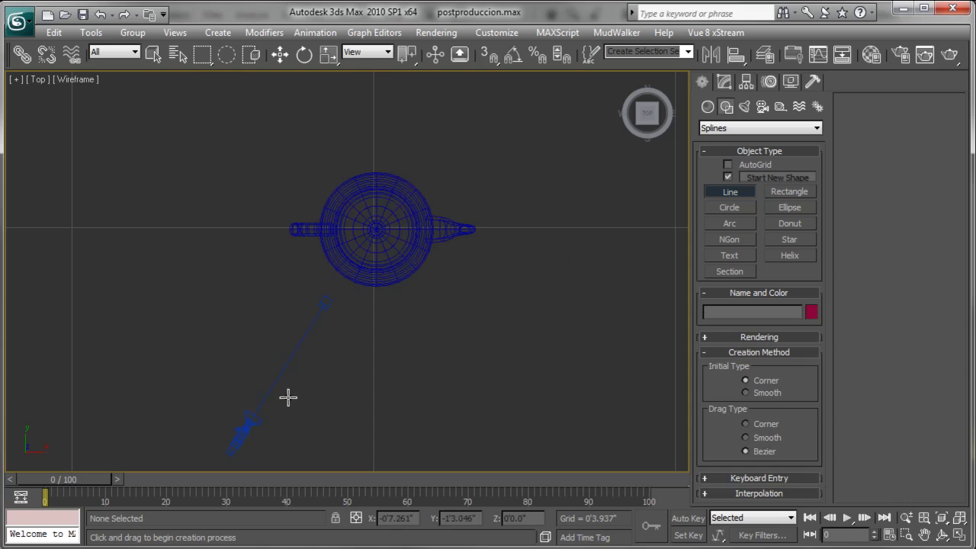
Step: Draw a straight two-point line about 2'6" long from the camera to the far side of the teapot
click(252, 452)
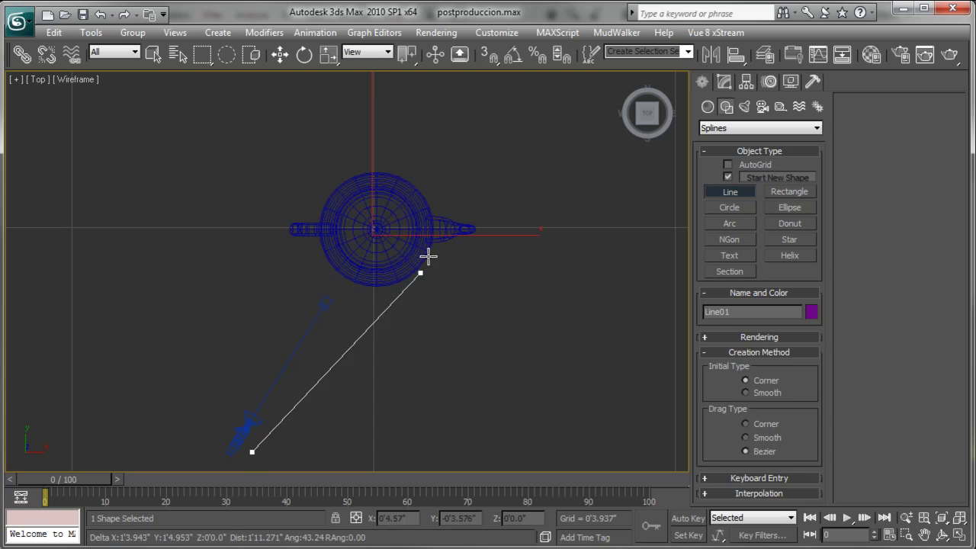
click(415, 177)
right_click(518, 181)
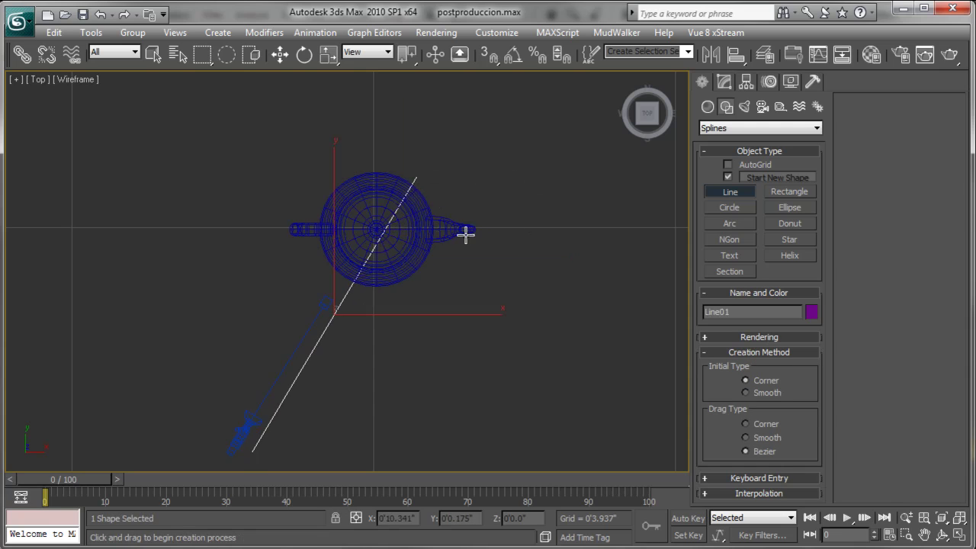
click(280, 54)
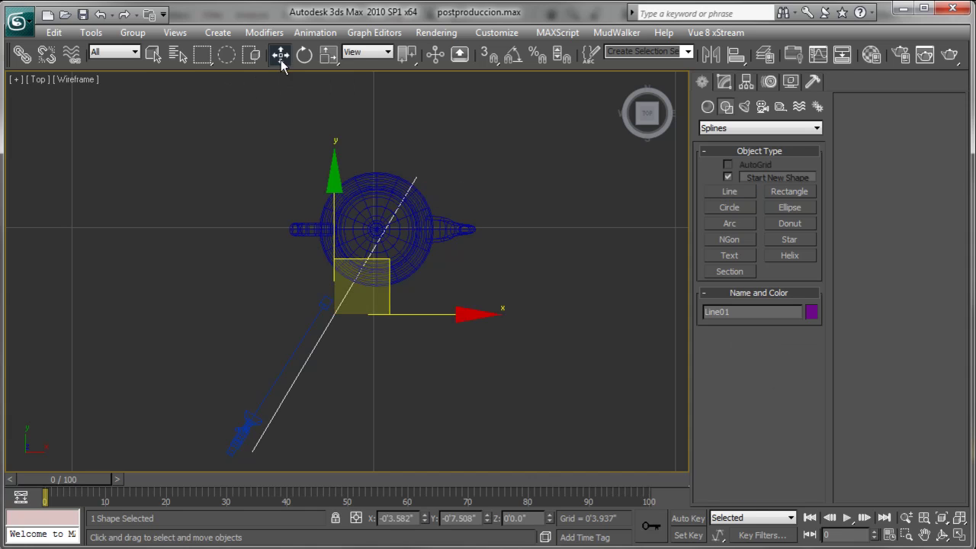
Step: Measure the reference line's length with the Measure utility, and remove the line from the scene
click(813, 84)
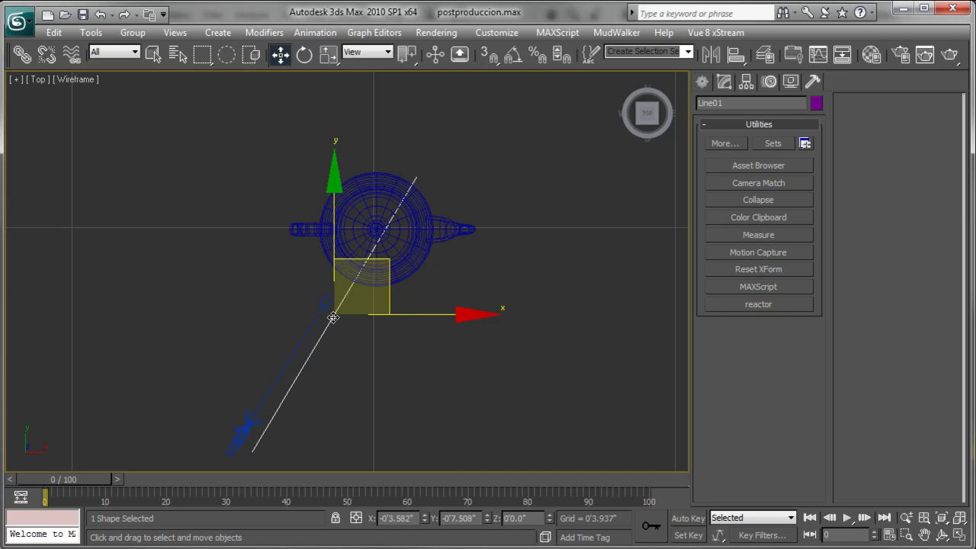
click(780, 236)
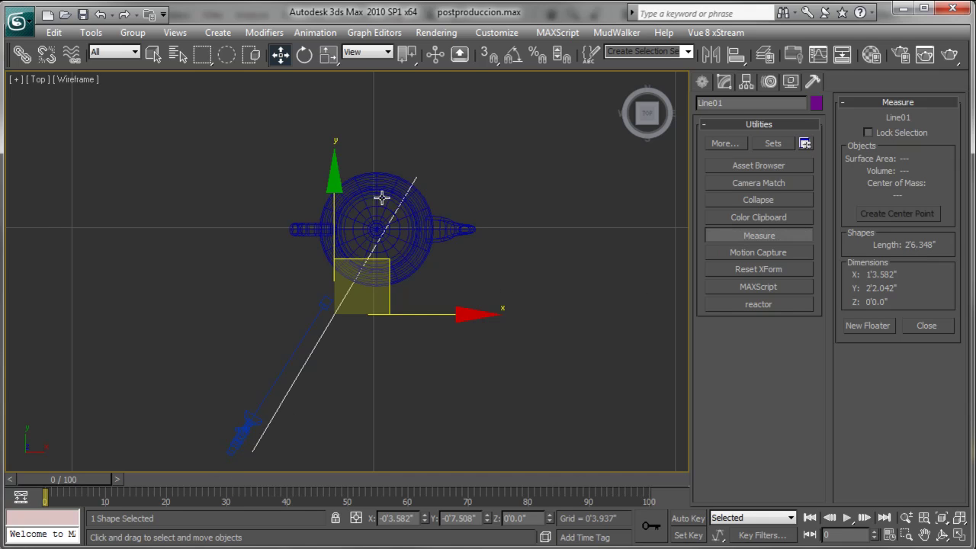
click(509, 341)
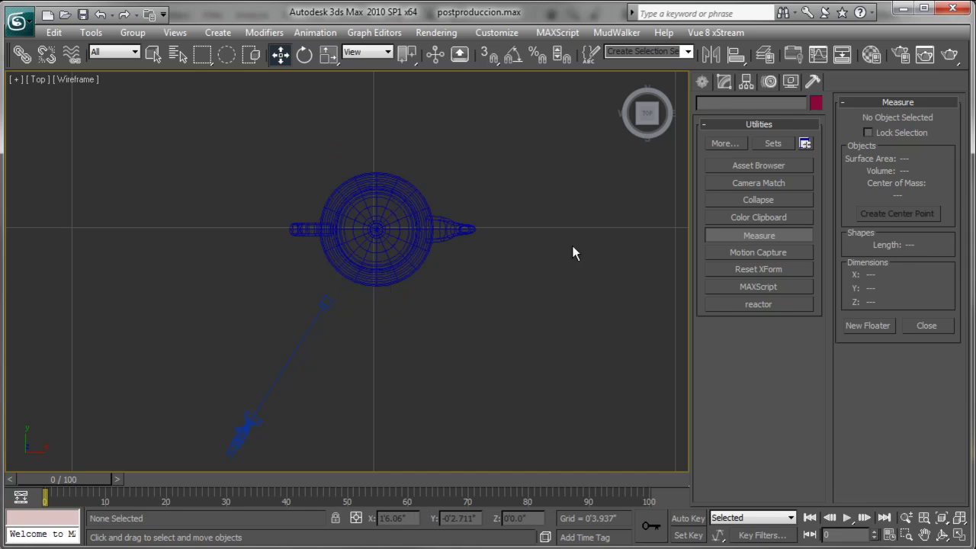
Step: Set the zdepth max of the VRayZDepth render element to 2'6.0"
click(700, 83)
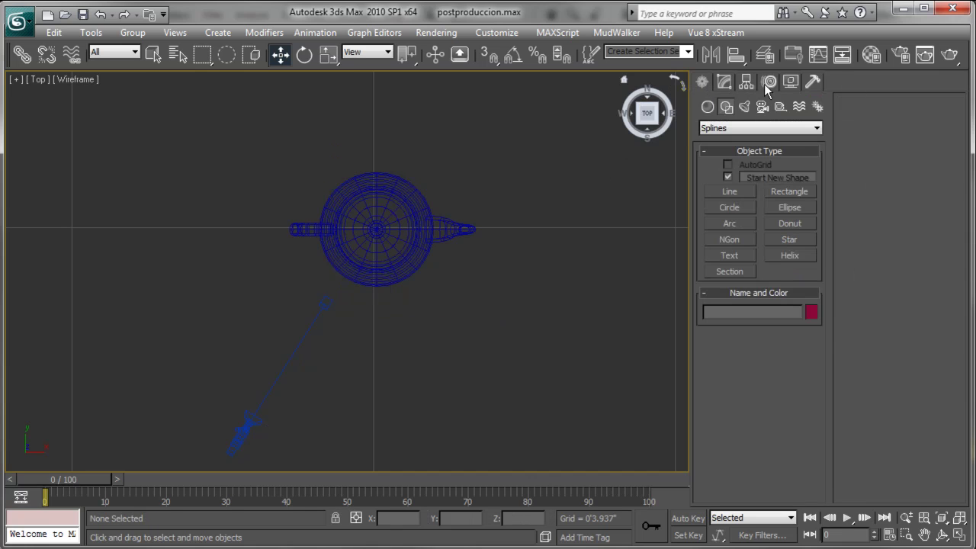
click(901, 55)
click(827, 43)
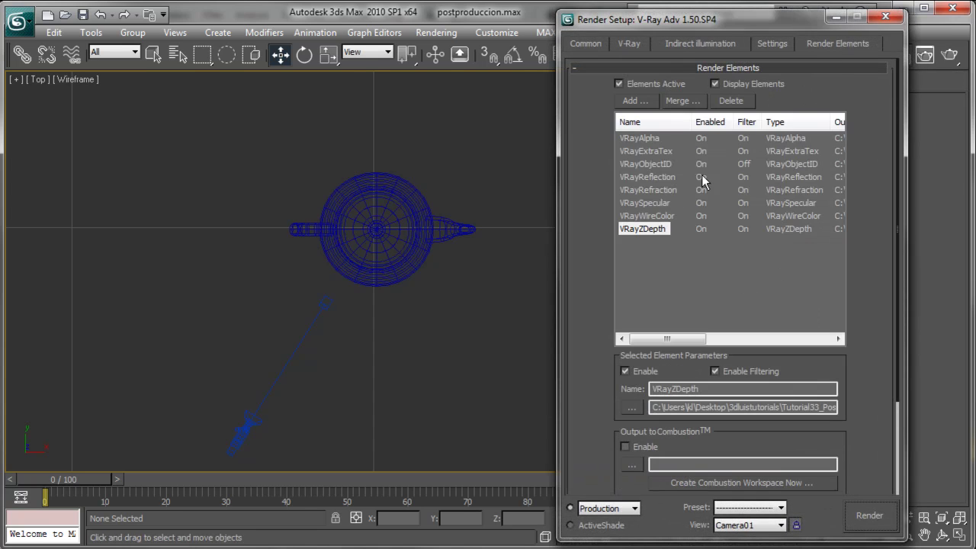
drag(849, 431, 851, 305)
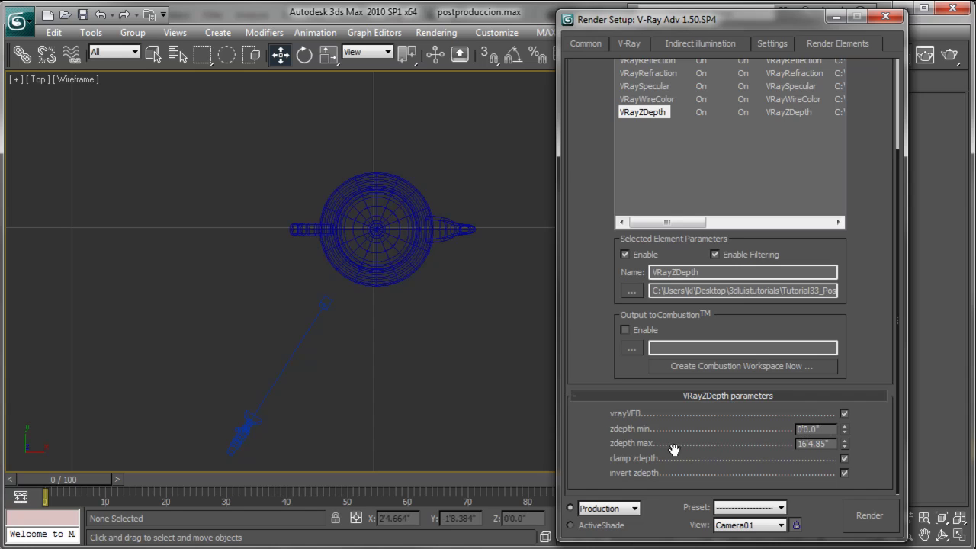
double_click(830, 444)
text(2'6.0)
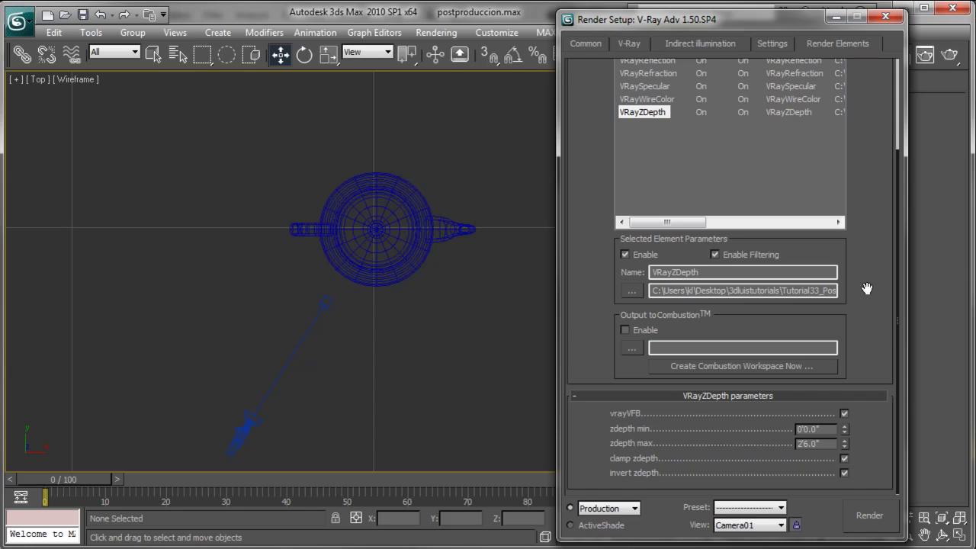
Step: Select the VRayObjectID render element, and close the render setup to return to the four-viewport layout
drag(873, 212, 871, 370)
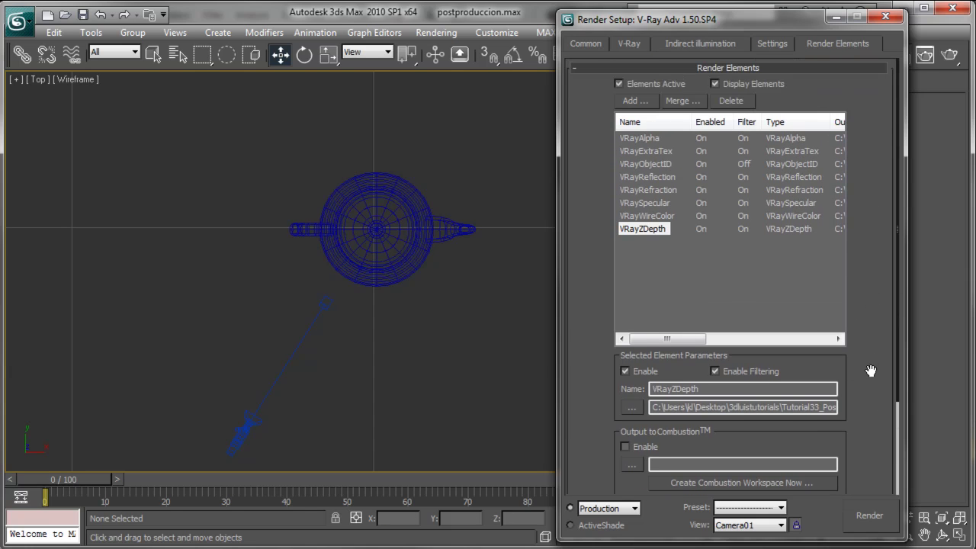
click(649, 164)
click(887, 20)
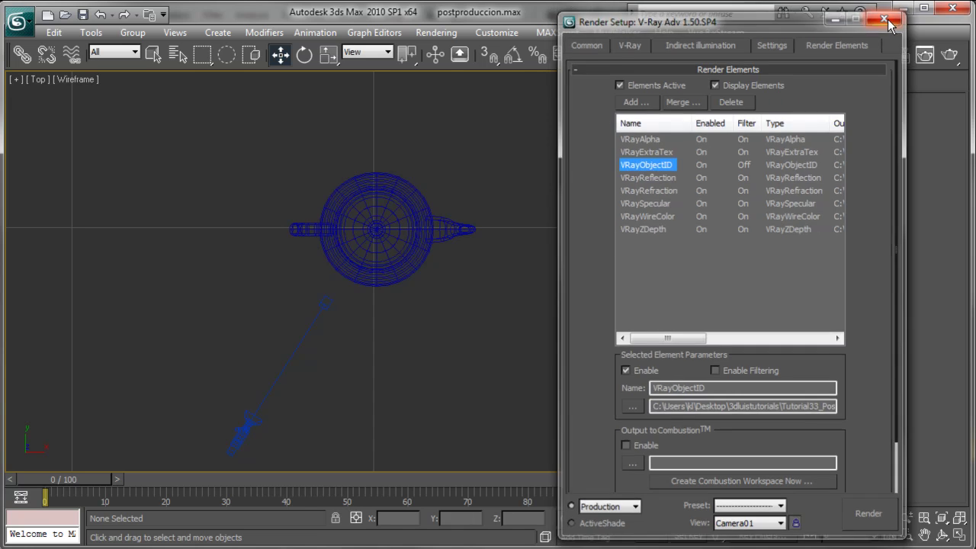
key(alt+w)
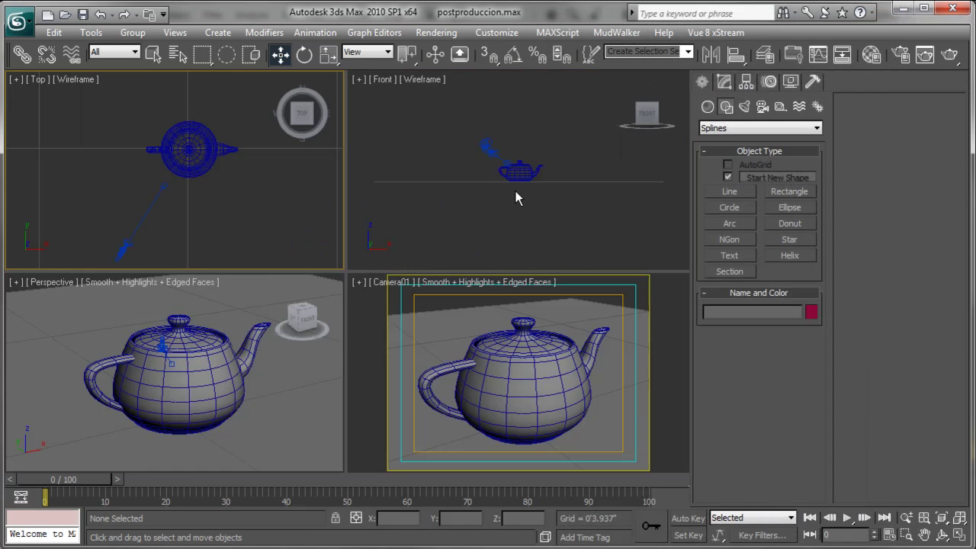
Step: Raise the teapot's G-Buffer Object ID in its object properties
click(532, 368)
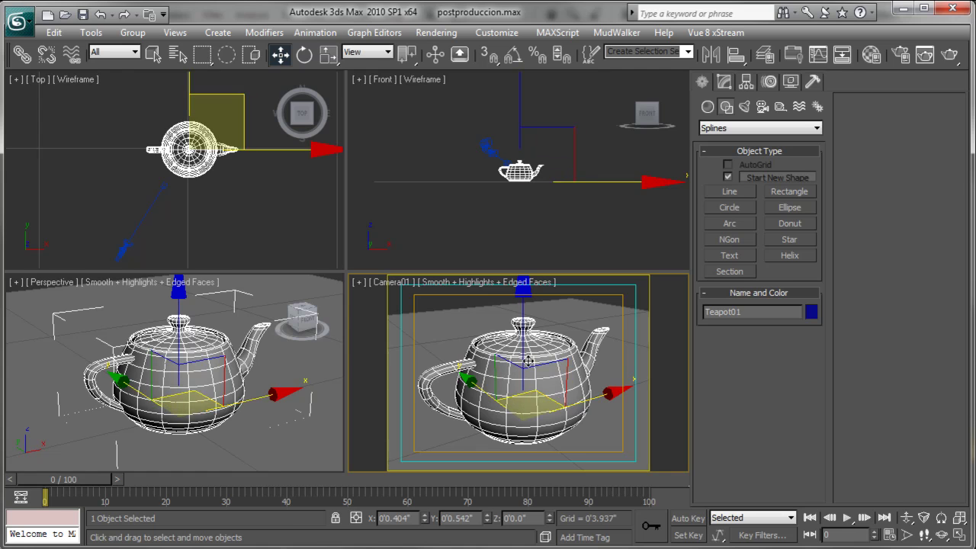
right_click(528, 361)
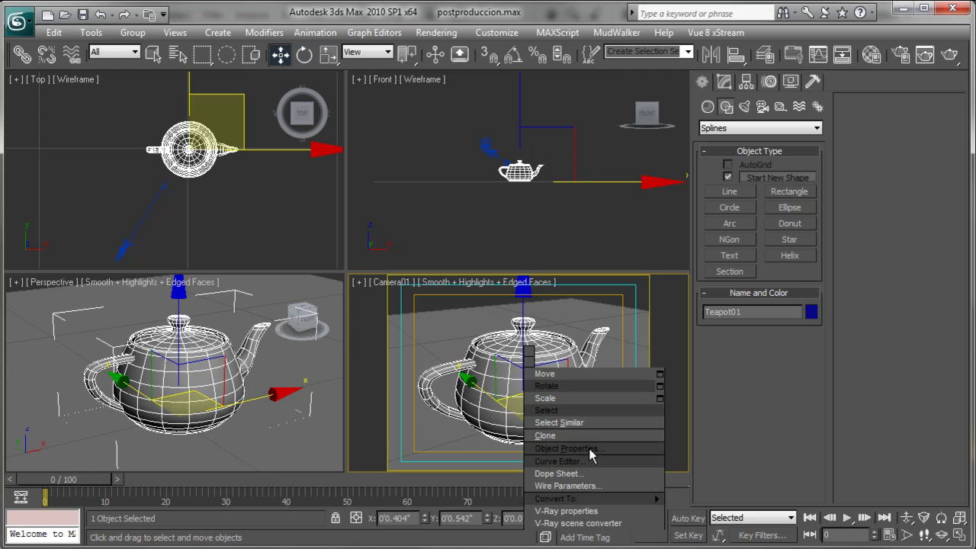
click(583, 449)
drag(556, 380, 509, 380)
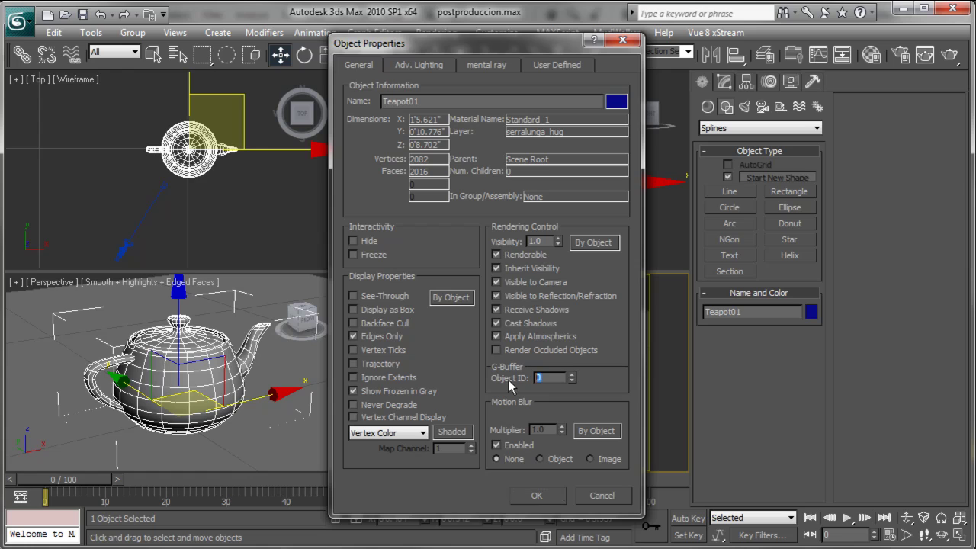
click(572, 375)
click(546, 496)
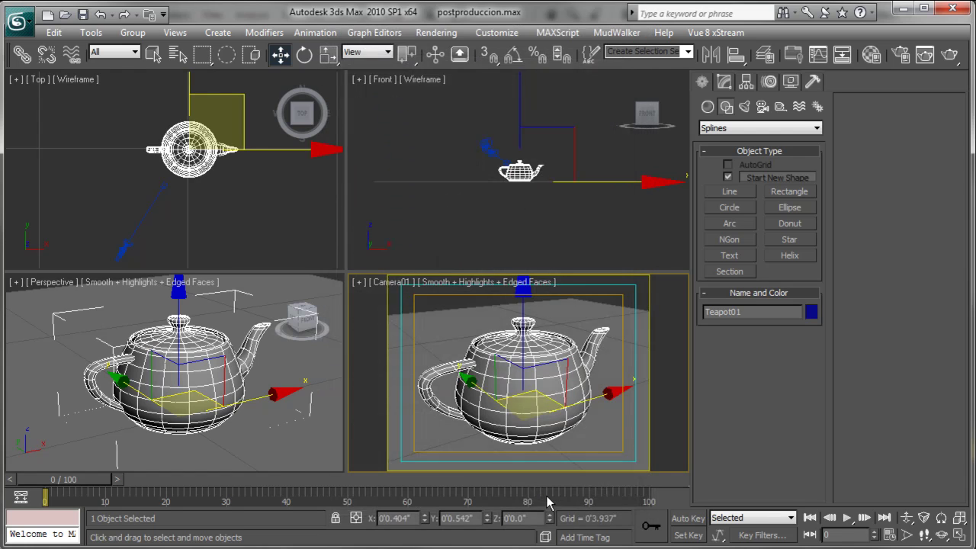
Step: Change the ground plane's G-Buffer Object ID in its object properties
click(451, 328)
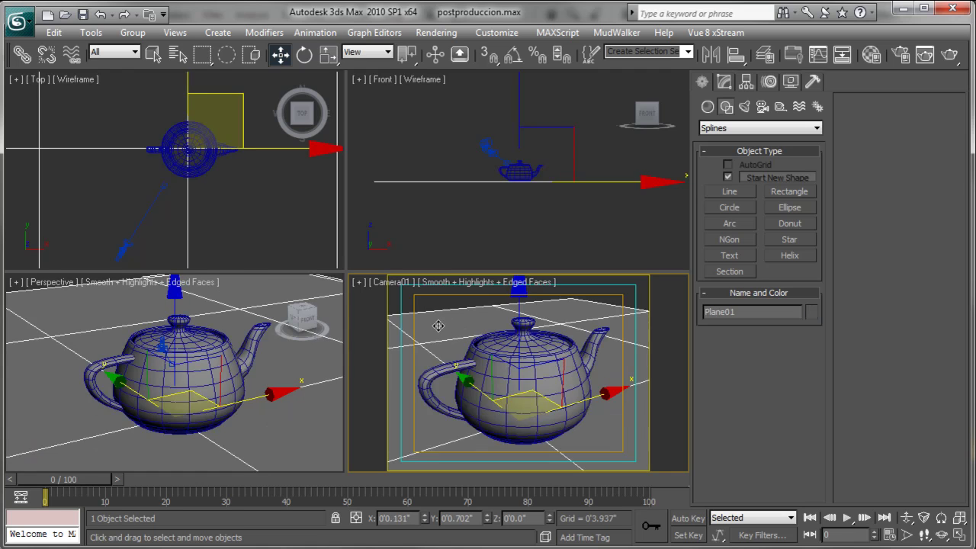
right_click(436, 328)
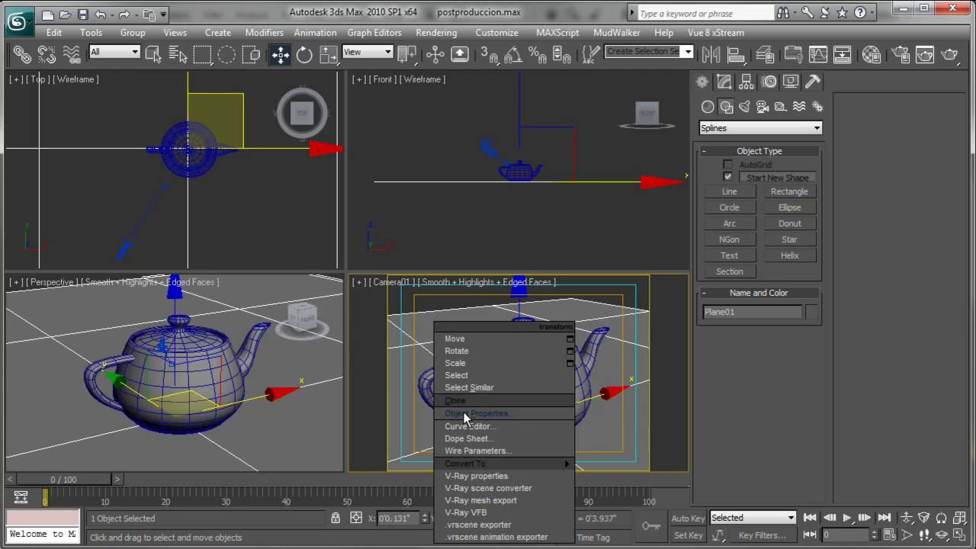
click(479, 413)
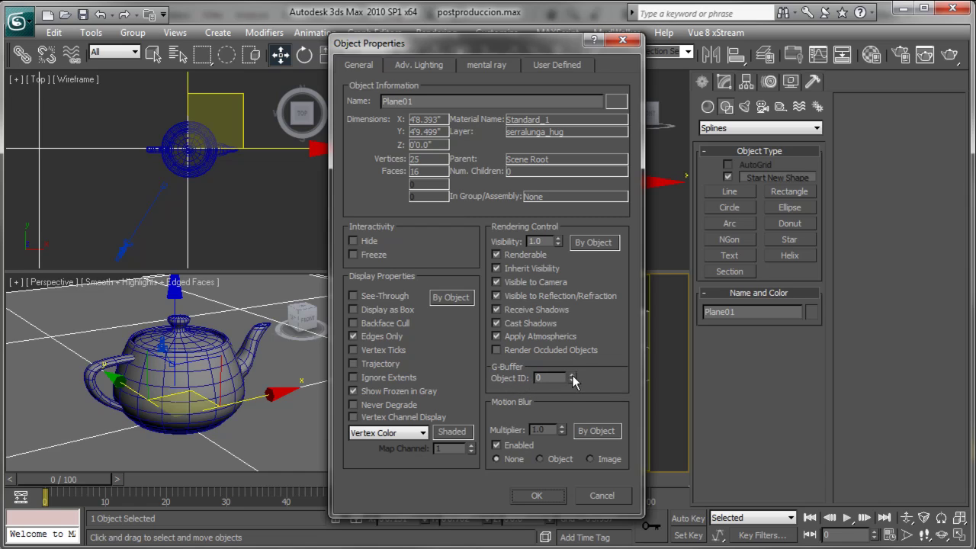
click(573, 374)
double_click(550, 379)
click(555, 496)
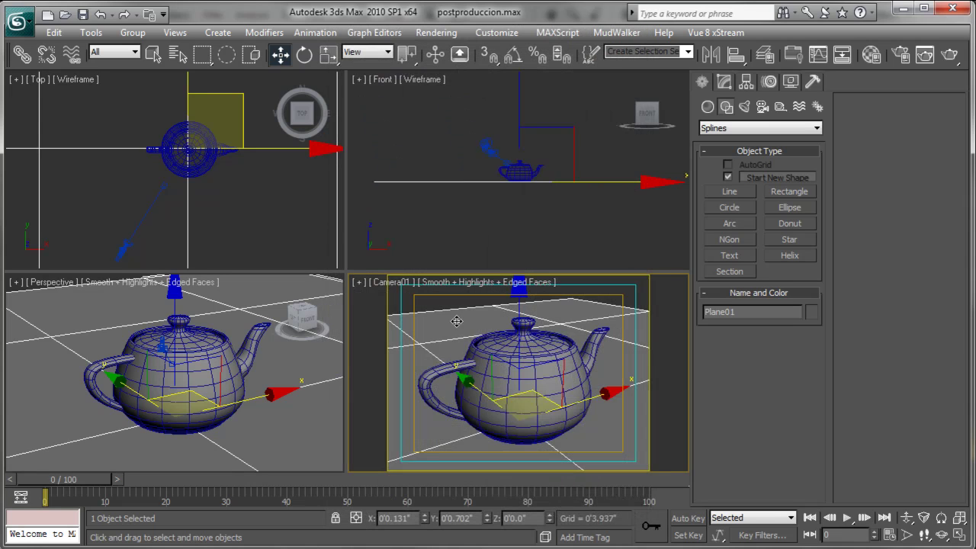
click(454, 304)
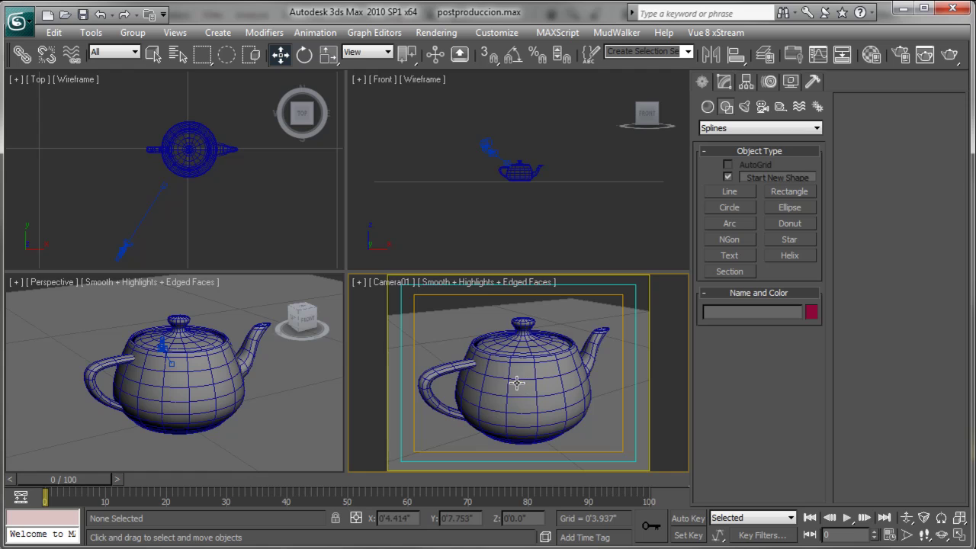
click(521, 380)
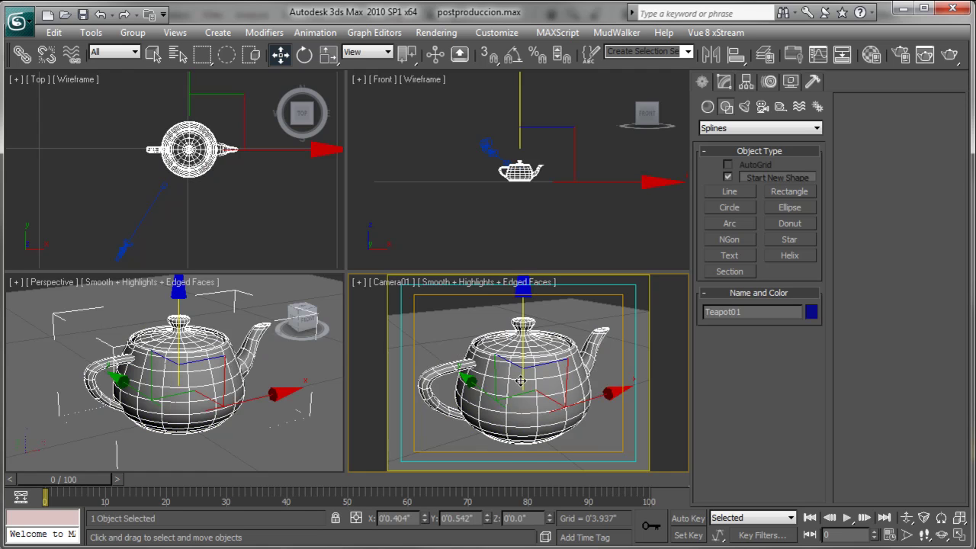
click(458, 332)
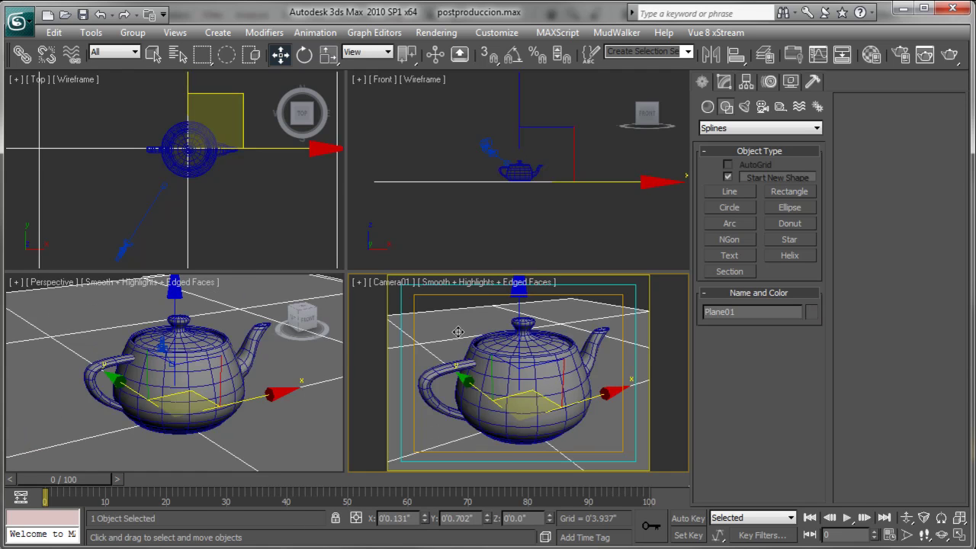
Step: Look over the render elements list in the render setup, select the VRayExtraTex element, and close the setup
click(900, 54)
click(833, 46)
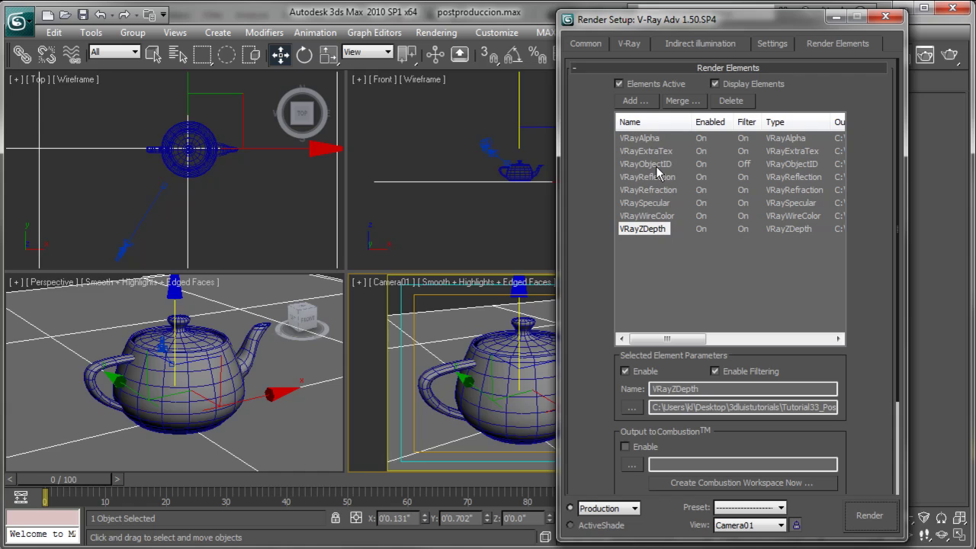
click(510, 369)
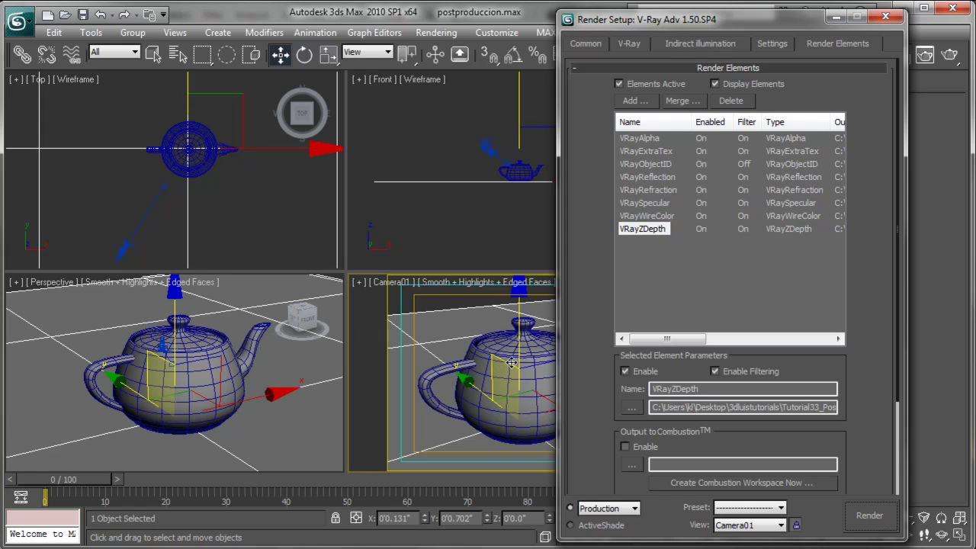
click(644, 152)
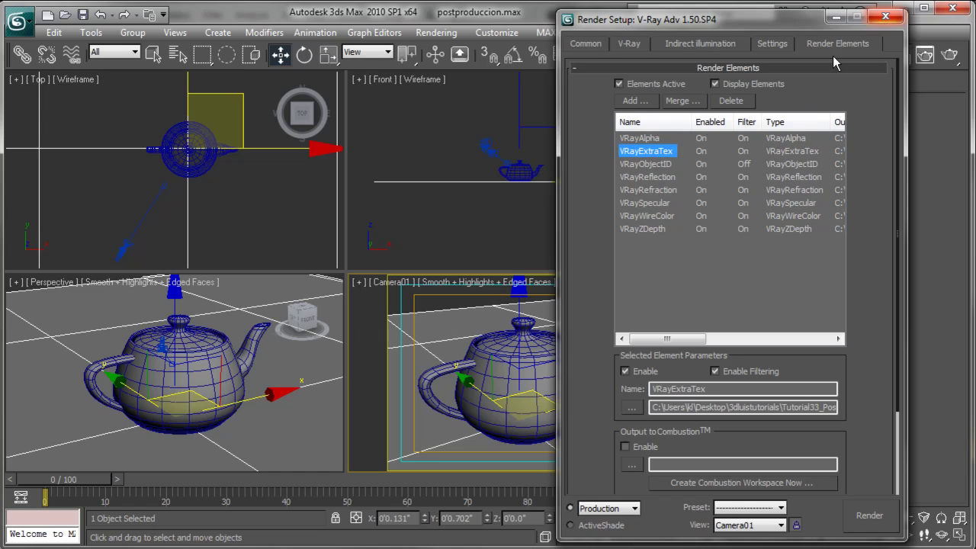
click(885, 16)
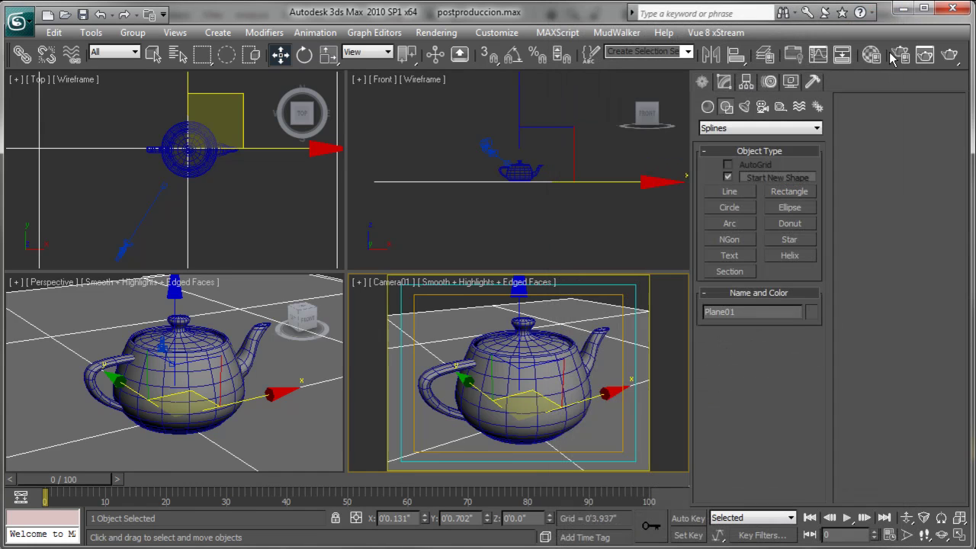
Step: Name the second material slot OCC and change its material type to VRayLightMtl
click(872, 55)
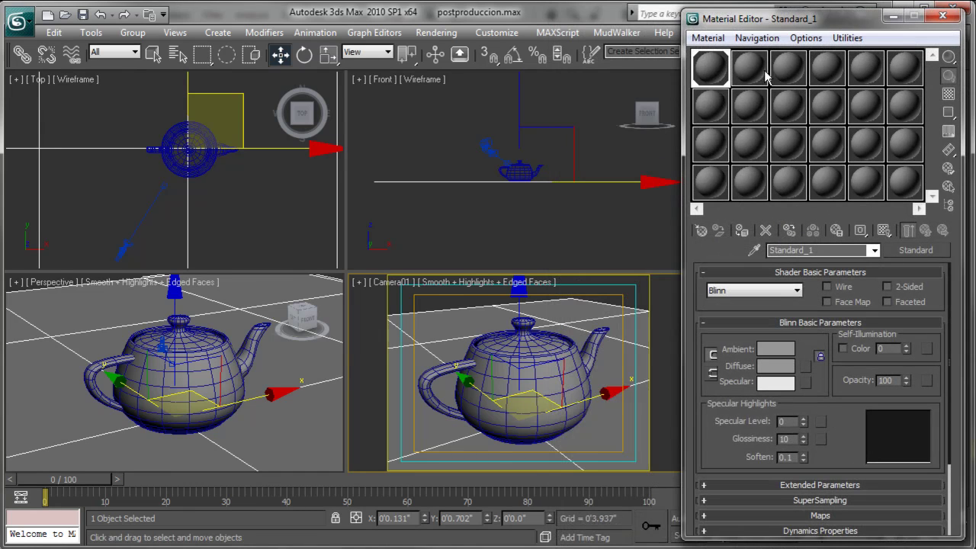
drag(808, 24, 706, 21)
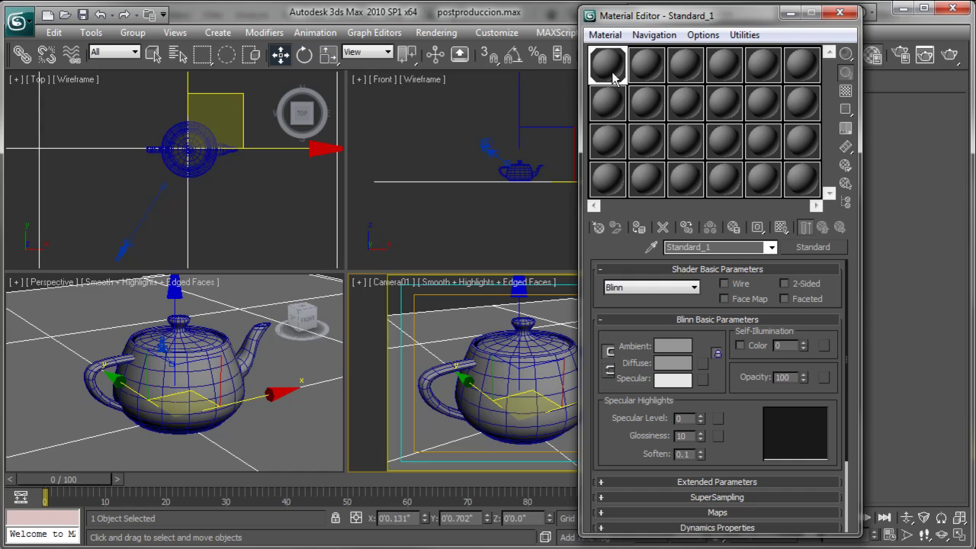
click(641, 69)
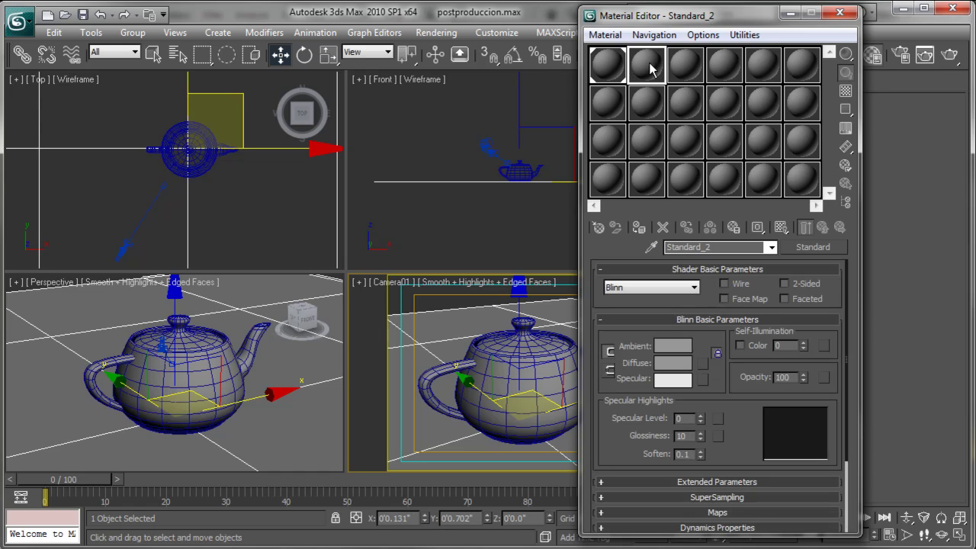
click(731, 245)
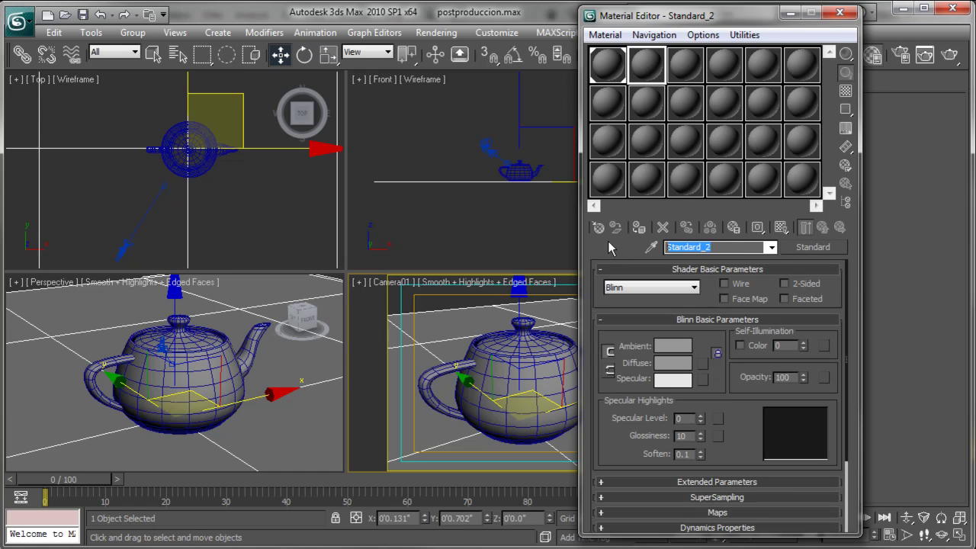
text(OCC)
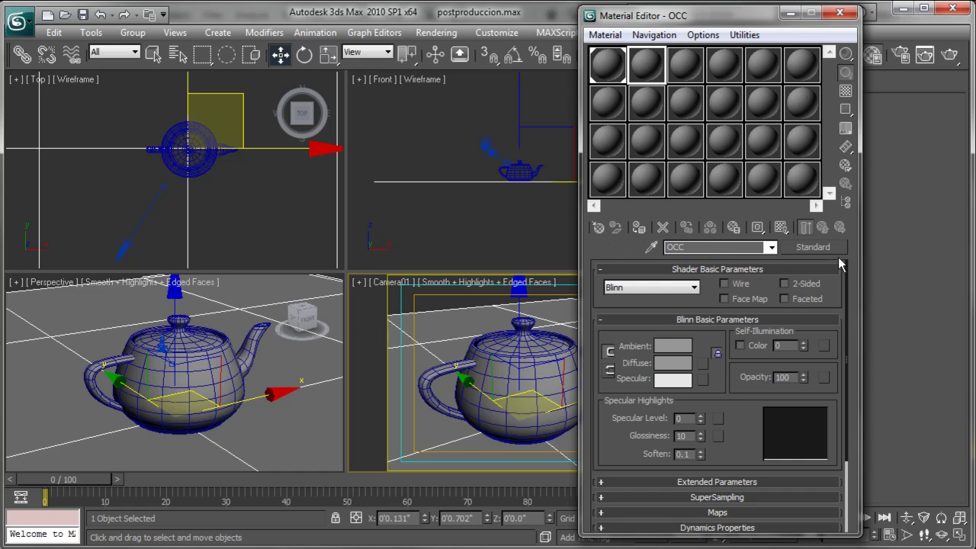
click(816, 248)
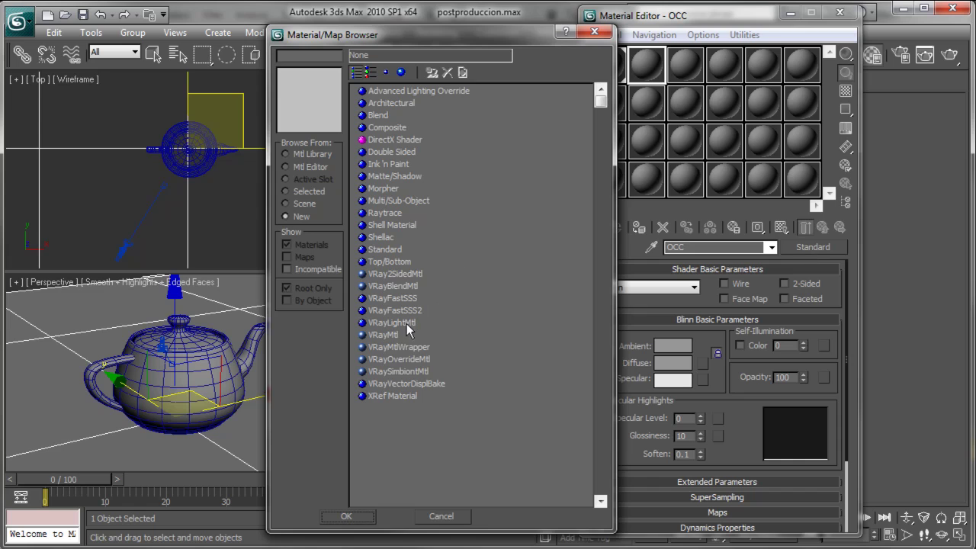
click(398, 323)
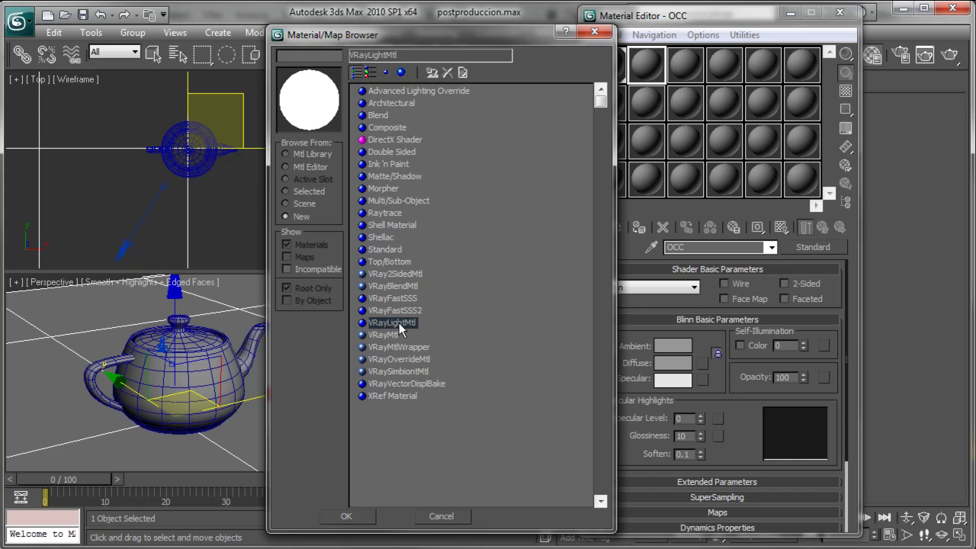
double_click(398, 324)
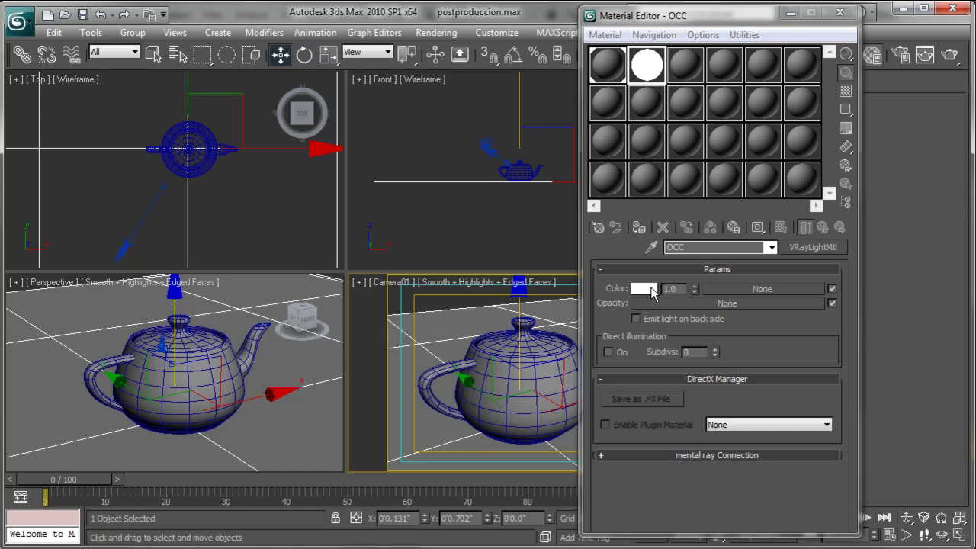
Step: Assign a VRayDirt map to the light color of the OCC material
drag(684, 289, 641, 289)
click(761, 289)
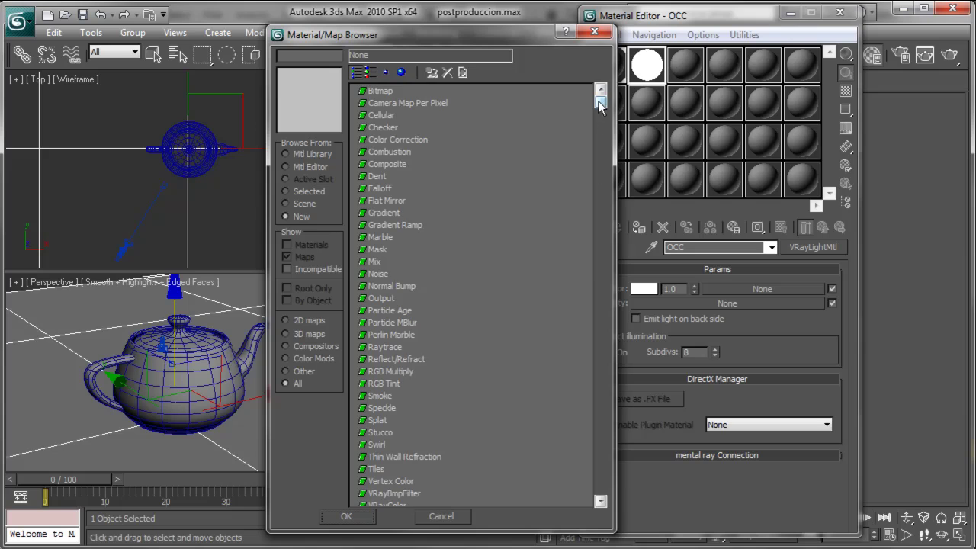
drag(601, 106, 608, 494)
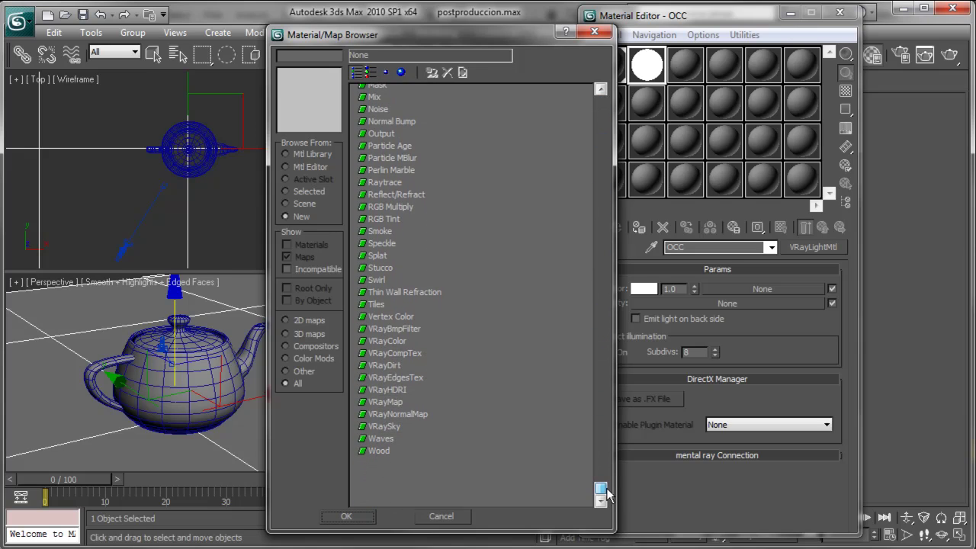
click(392, 367)
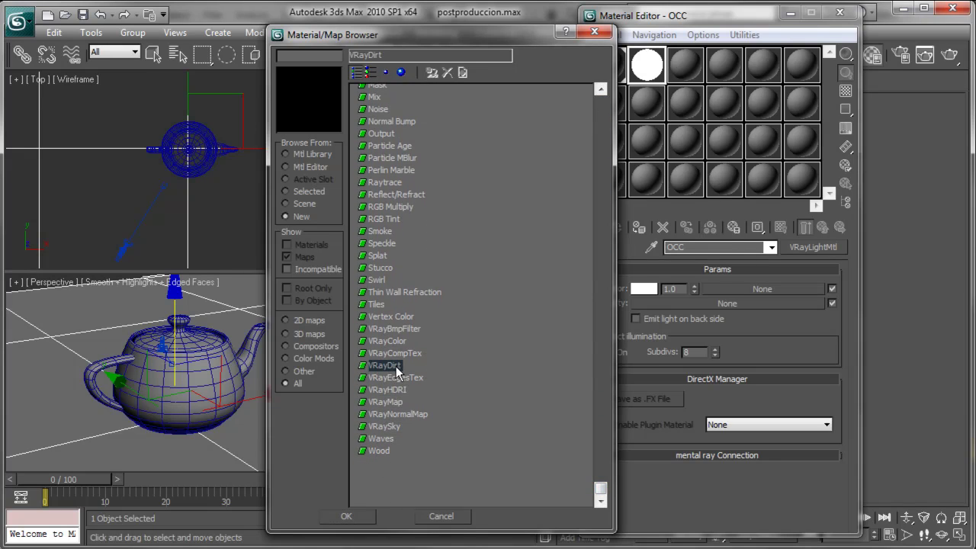
click(366, 519)
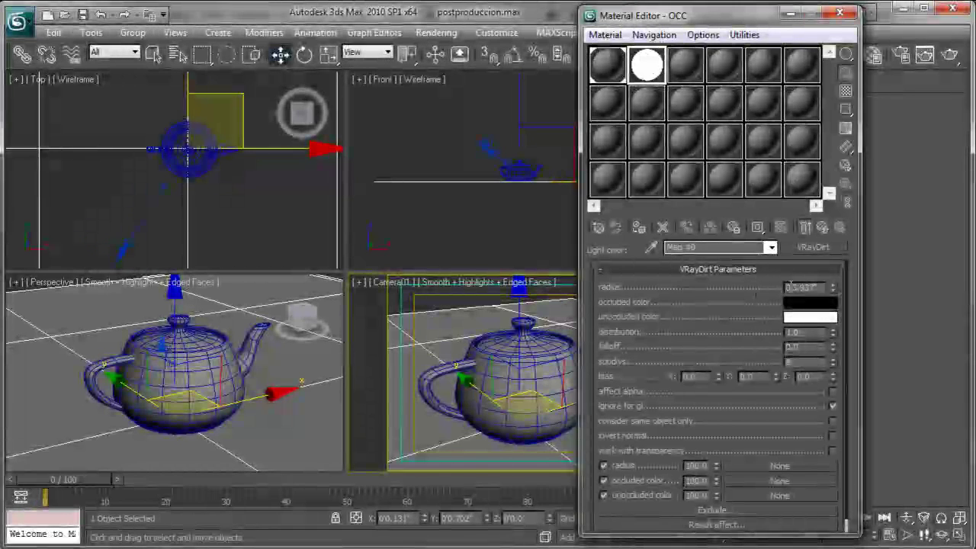
Step: Set the radius of the VRayDirt map to 3'0.0"
drag(817, 288, 748, 291)
text(3)
key(Tab)
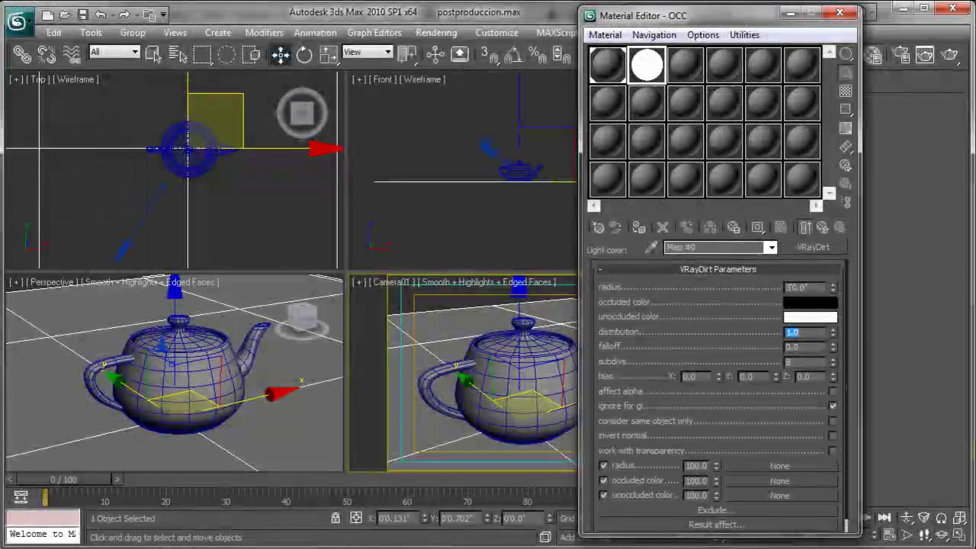
double_click(817, 288)
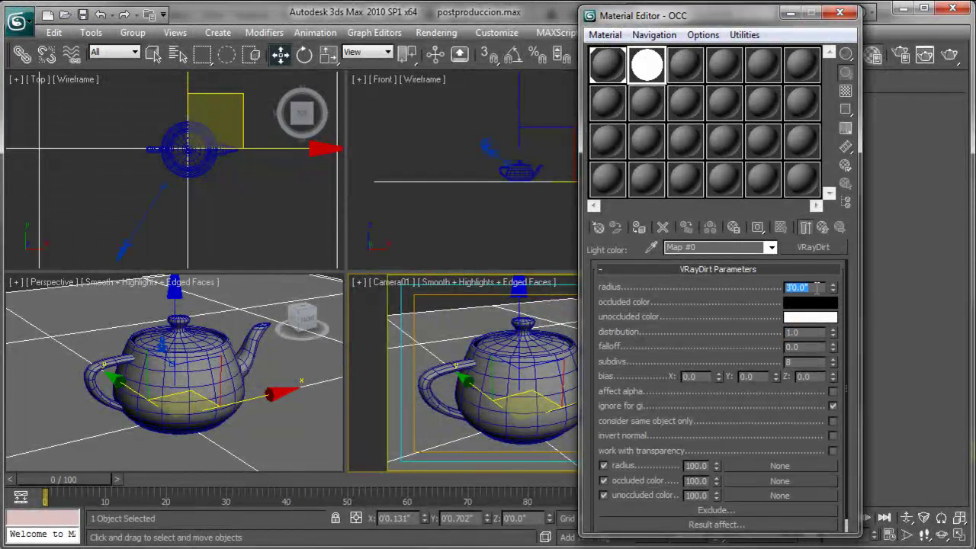
Step: Set the VRayDirt map's falloff to 16.0 and its subdivs to 16
double_click(809, 348)
text(16)
key(Tab)
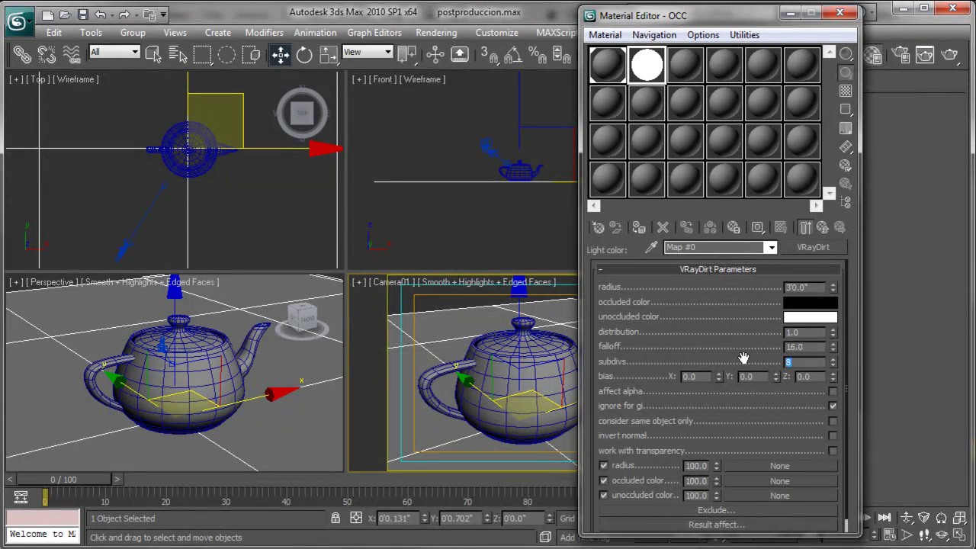
text(16)
double_click(802, 362)
Step: Assign the VRayDirt map as an instance to the texture of the VRayExtraTex render element, and close the material editor and render setup
click(902, 55)
drag(762, 19, 429, 15)
click(503, 39)
click(320, 147)
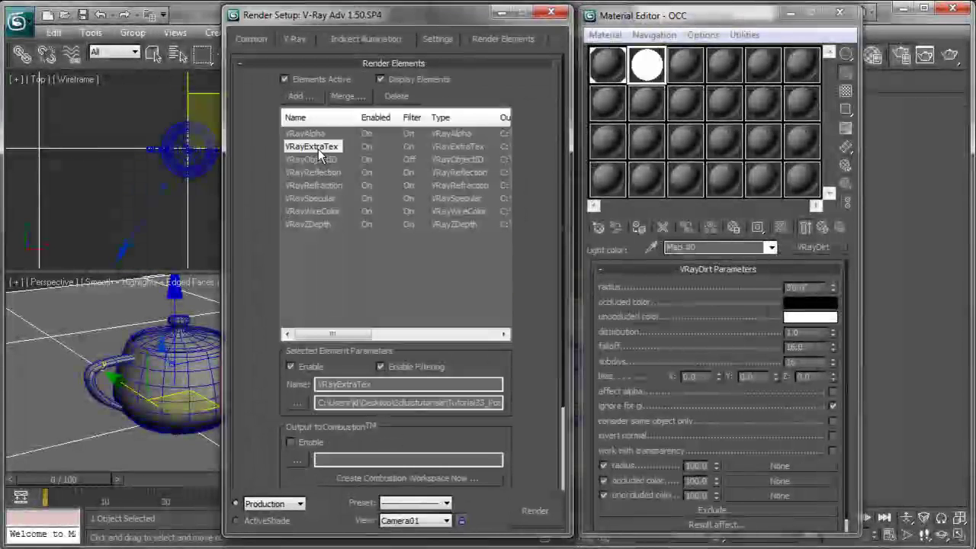
drag(519, 348, 523, 191)
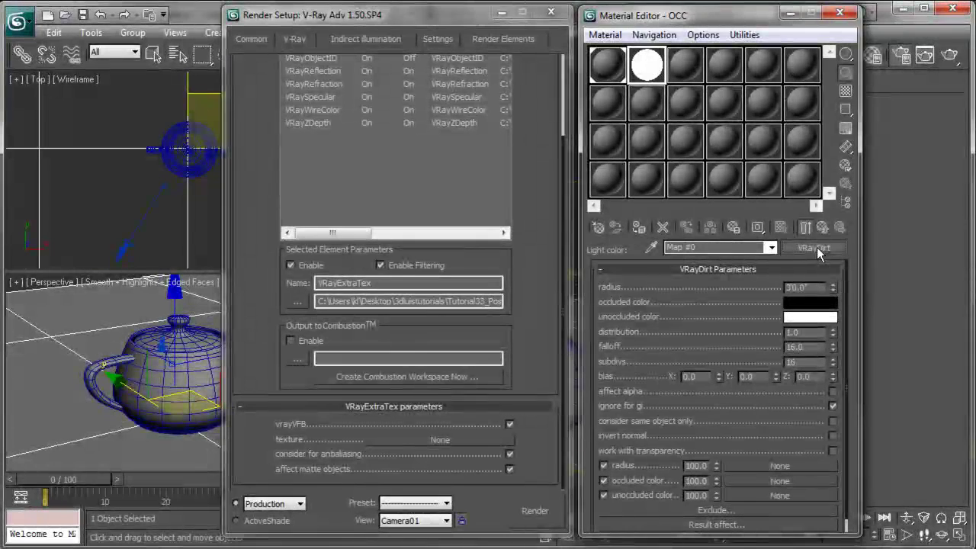
drag(814, 249, 469, 439)
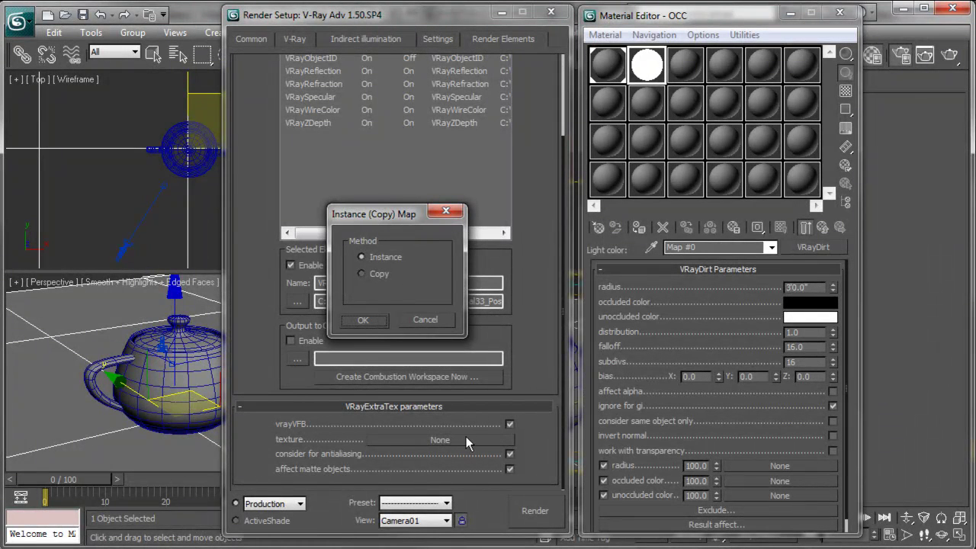
click(374, 321)
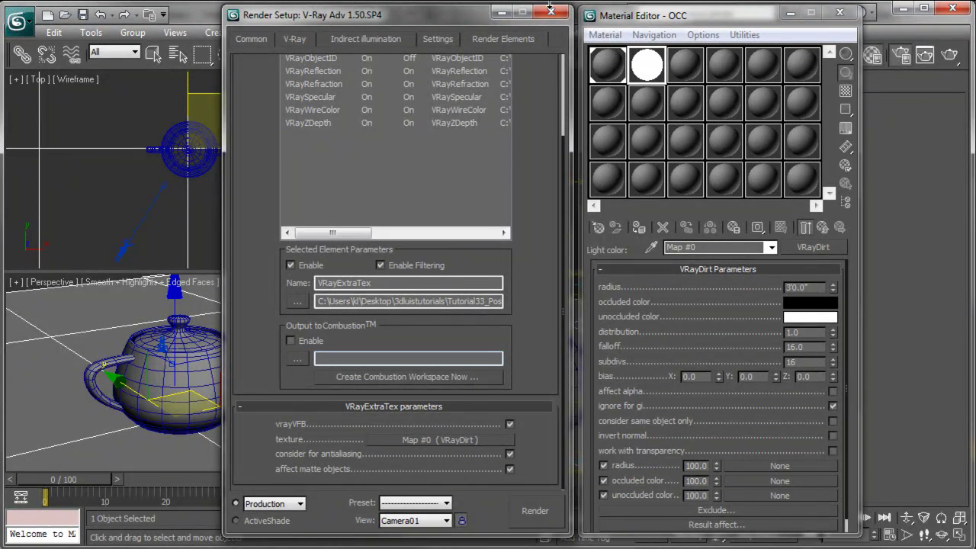
click(840, 12)
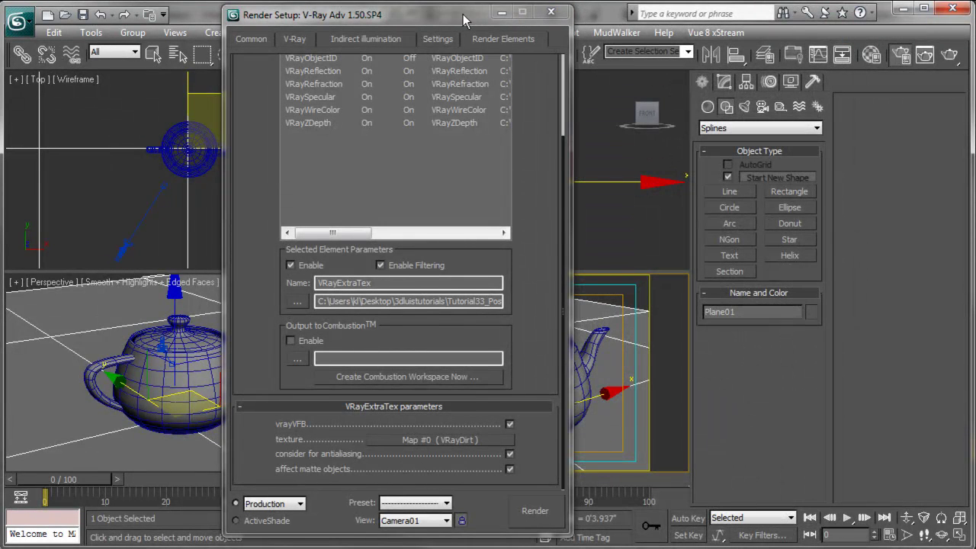
drag(465, 22, 802, 20)
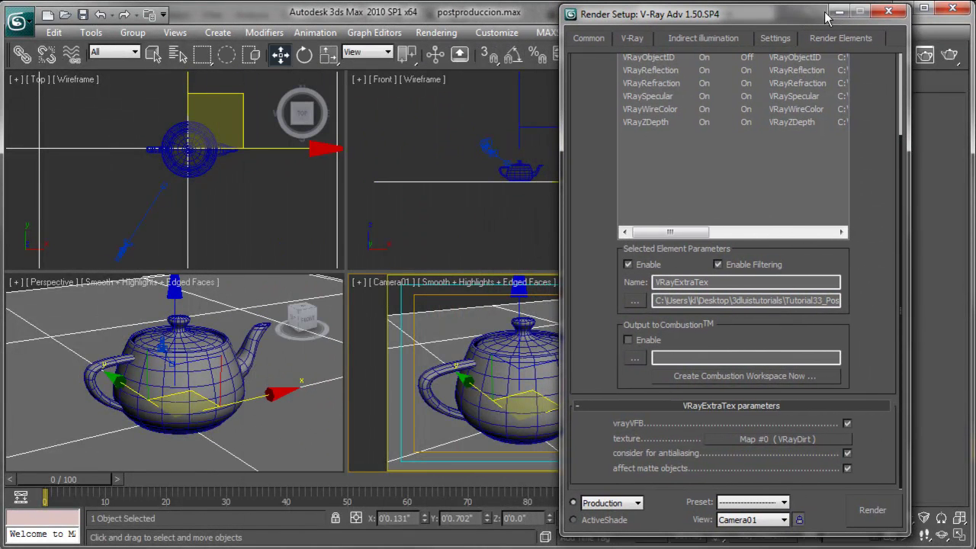
click(890, 13)
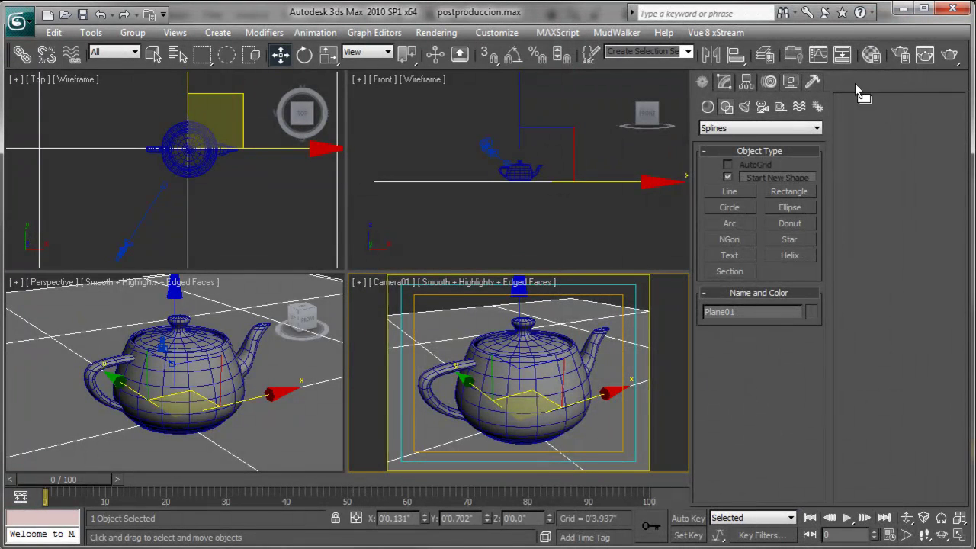
Step: Name the third material slot TETERA and change its material type to VRayMtl
click(595, 321)
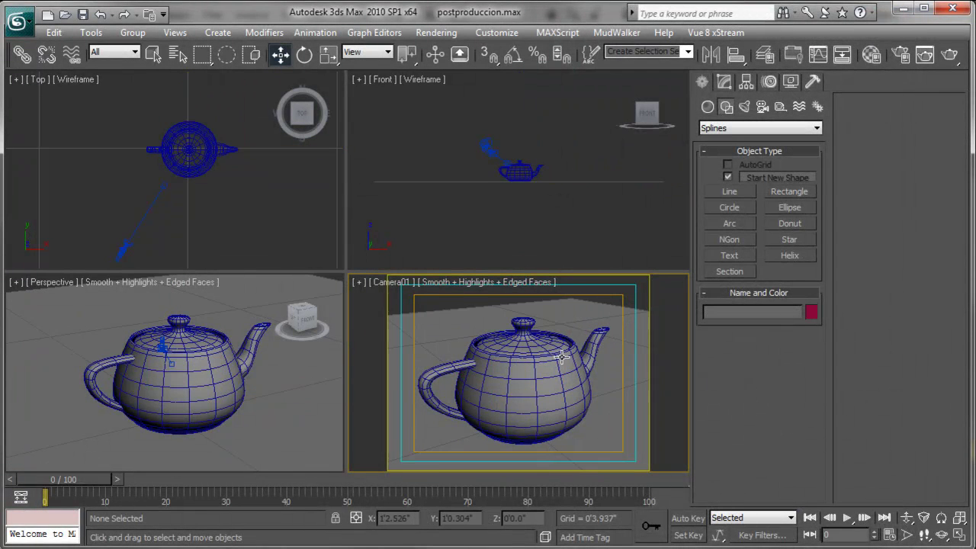
click(873, 57)
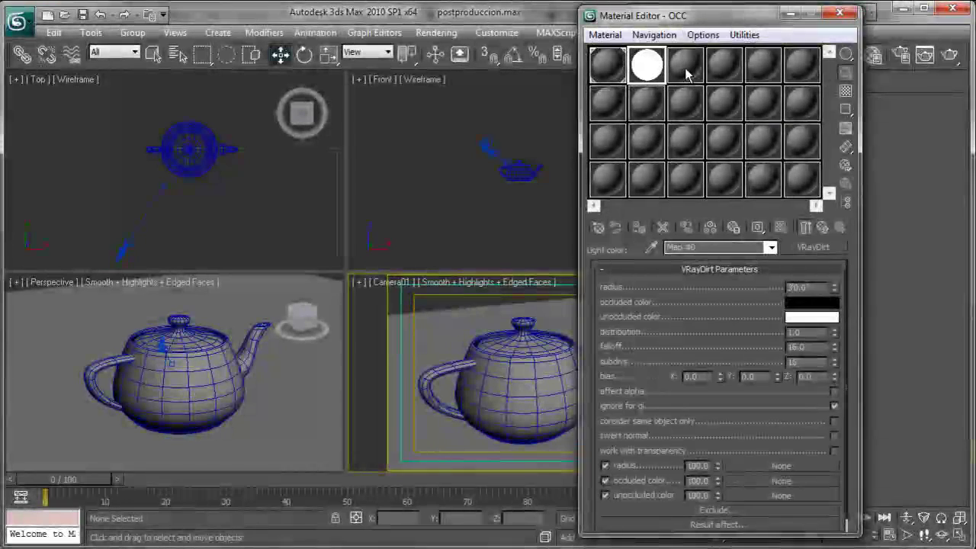
click(725, 247)
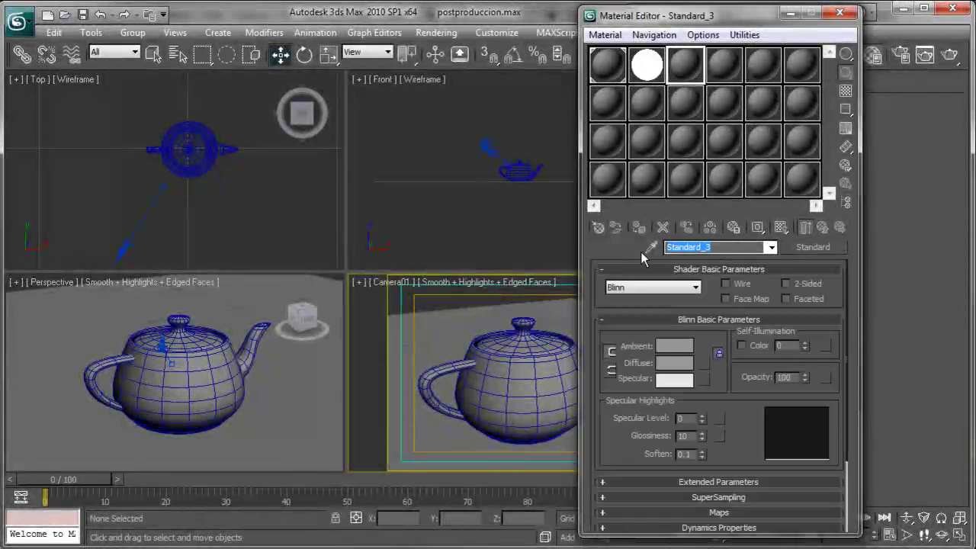
text(TETERA)
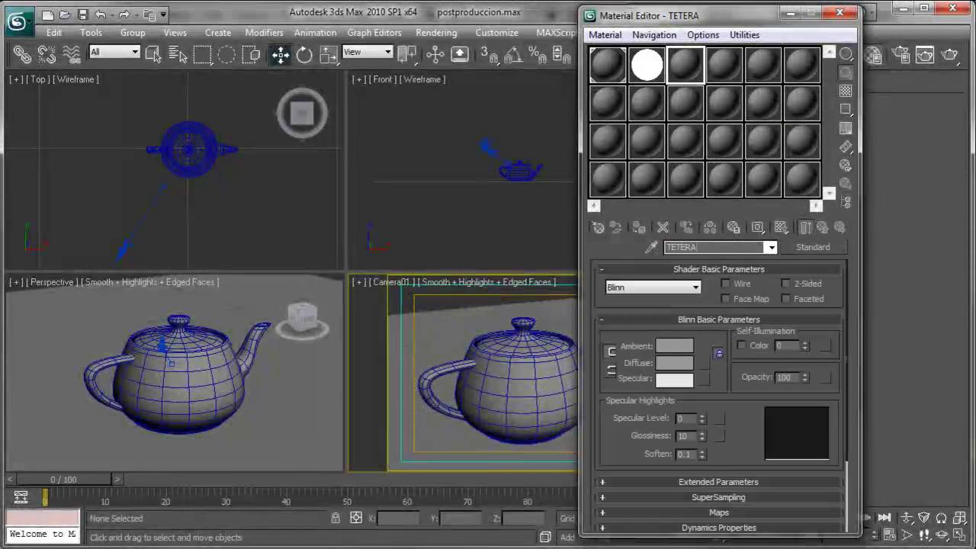
click(813, 250)
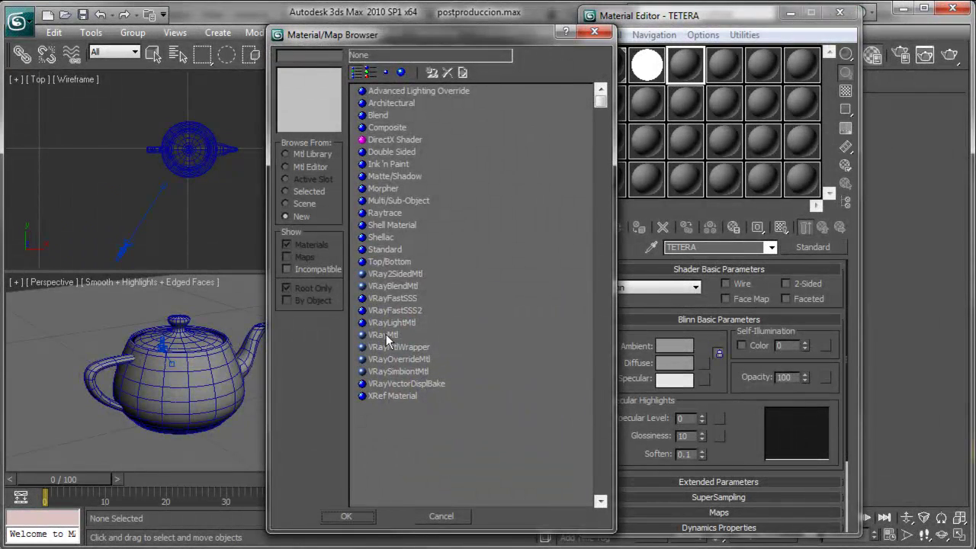
click(373, 335)
double_click(382, 335)
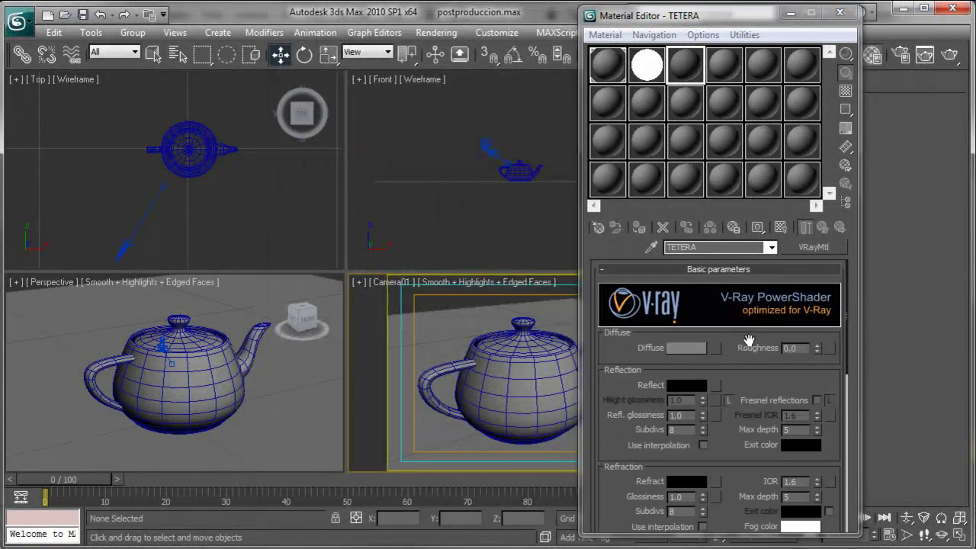
Step: Set the diffuse color of the TETERA material to a dark magenta
click(693, 350)
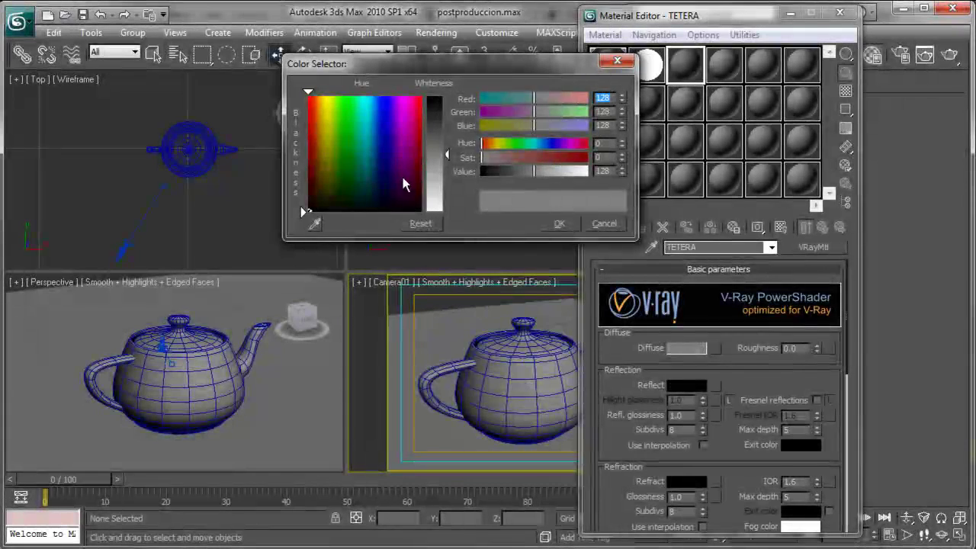
mouse_move(402, 185)
mouse_down()
mouse_move(410, 153)
mouse_move(449, 122)
mouse_up()
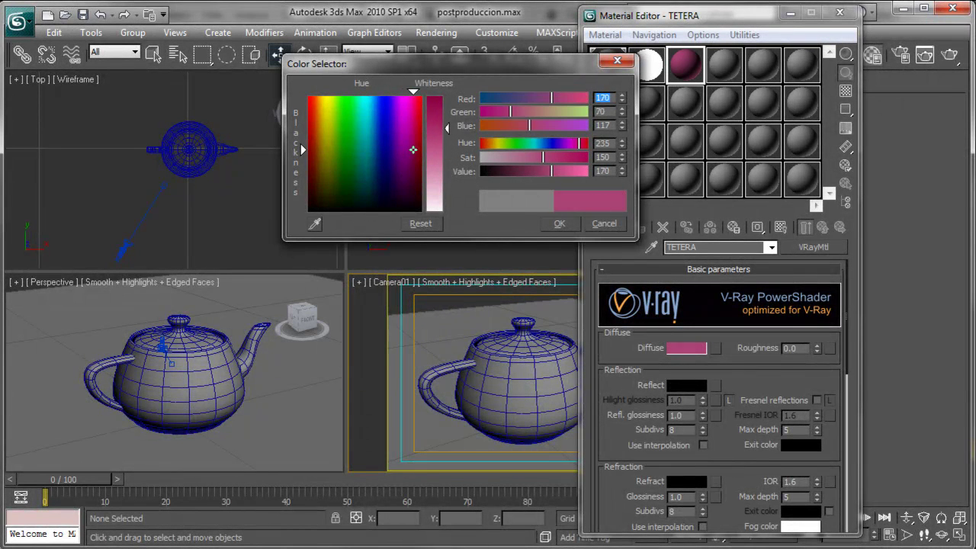
click(569, 224)
Step: Give TETERA a reflection glossiness of 0.7 and a dark grey reflect color, and assign the material to the teapot
double_click(681, 414)
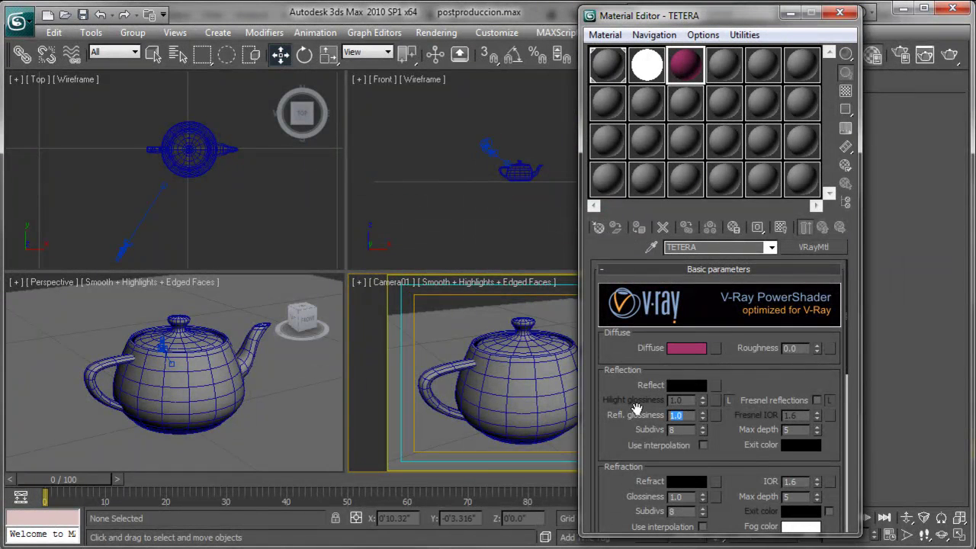
text(0.7)
click(691, 387)
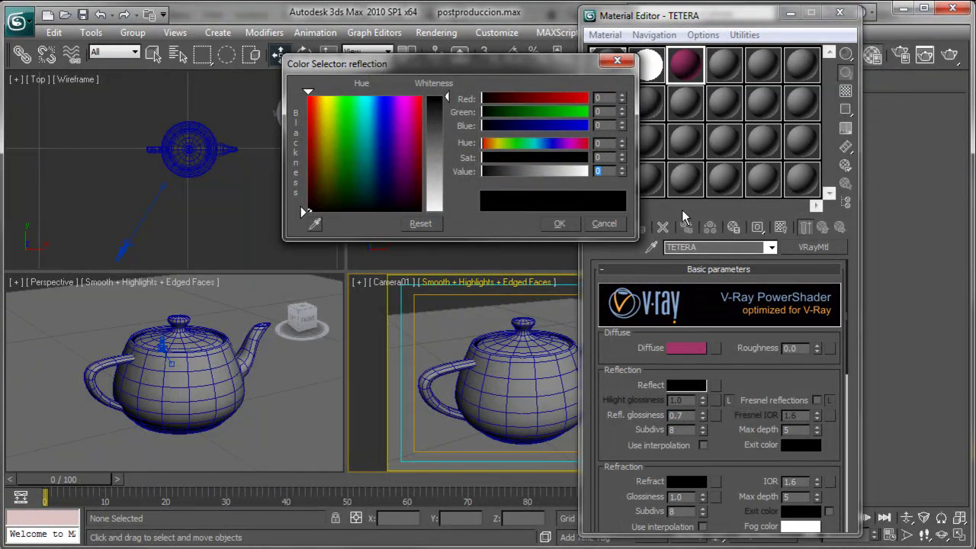
click(559, 223)
click(517, 365)
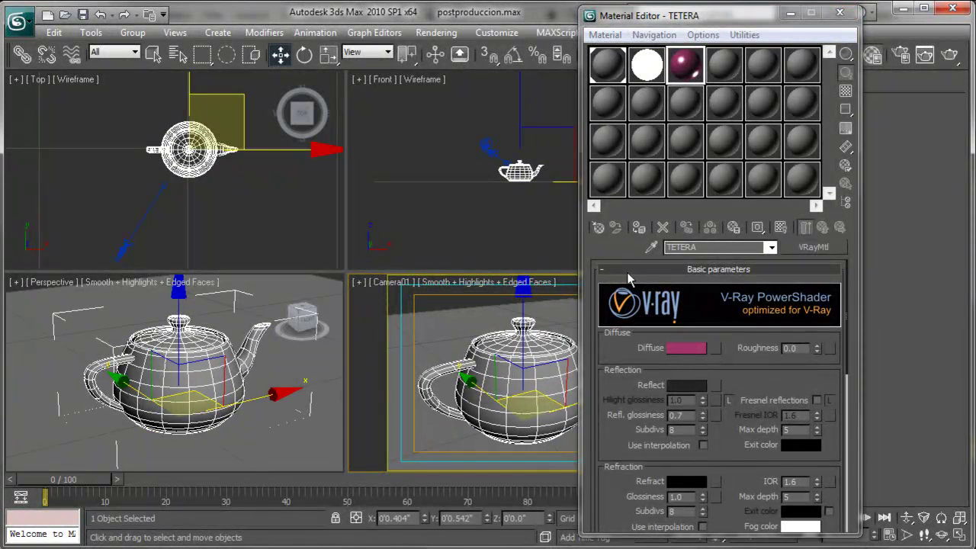
click(640, 228)
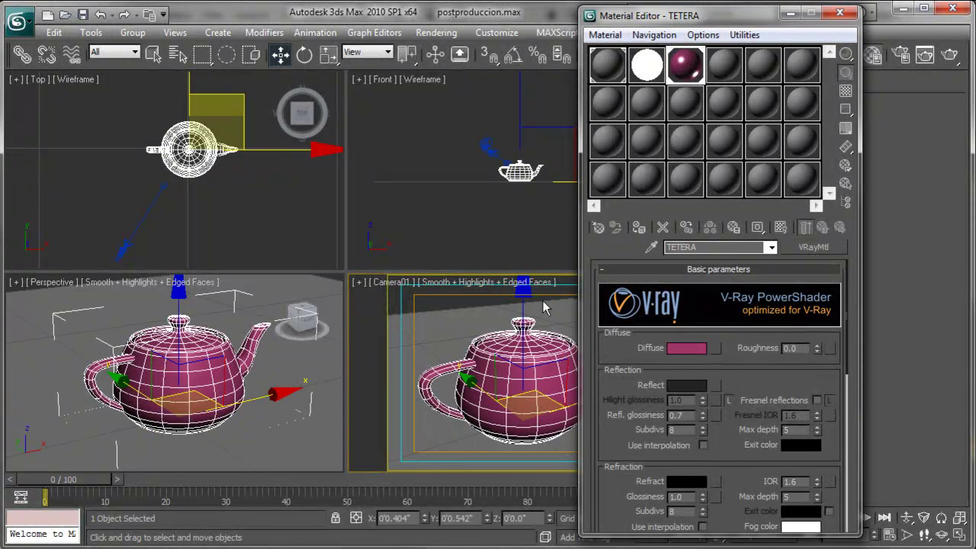
Step: Name the fourth material slot PLANO and change its material type to VRayMtl
click(712, 76)
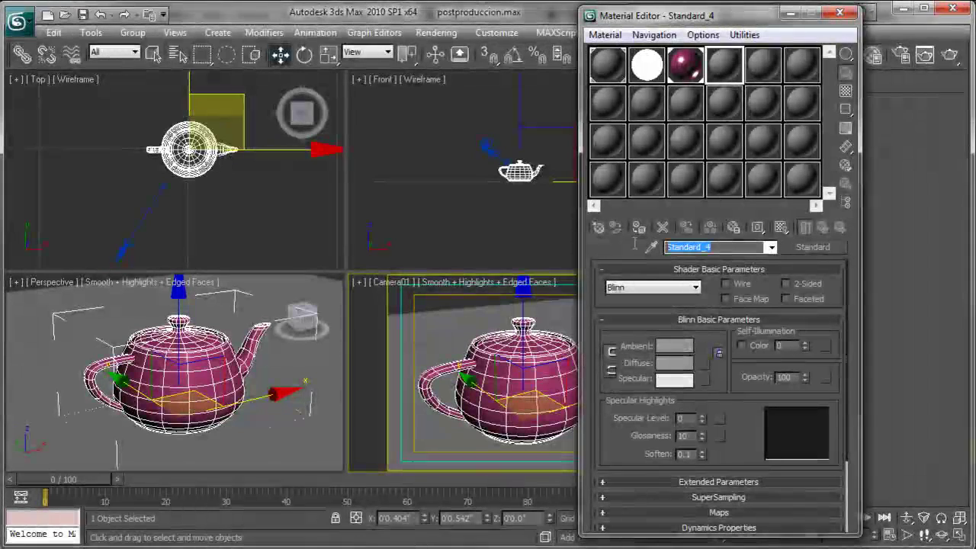
text(PLANO)
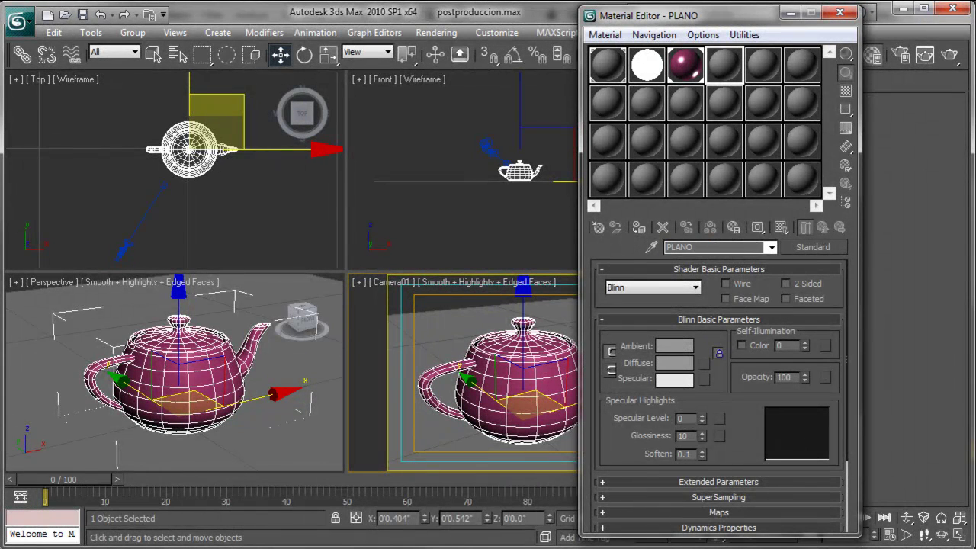
click(810, 247)
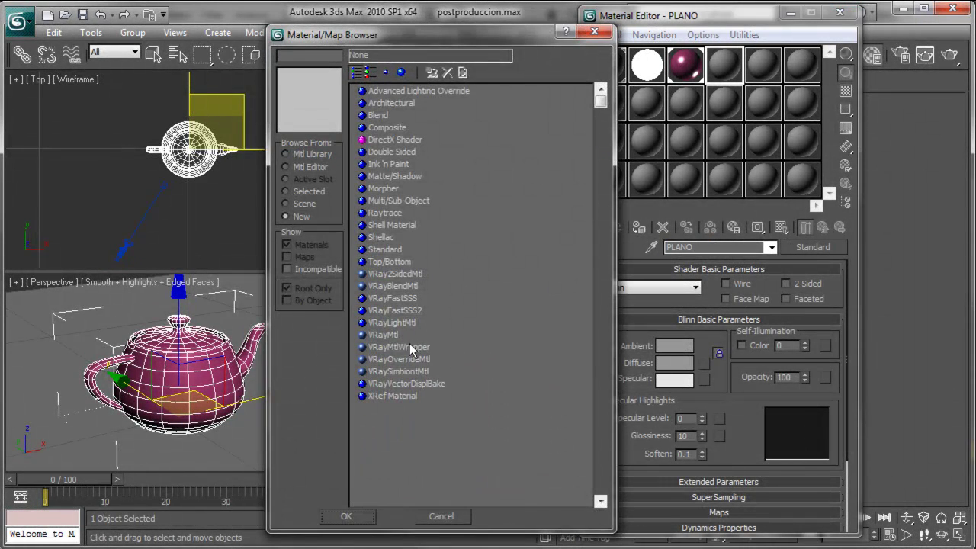
double_click(392, 341)
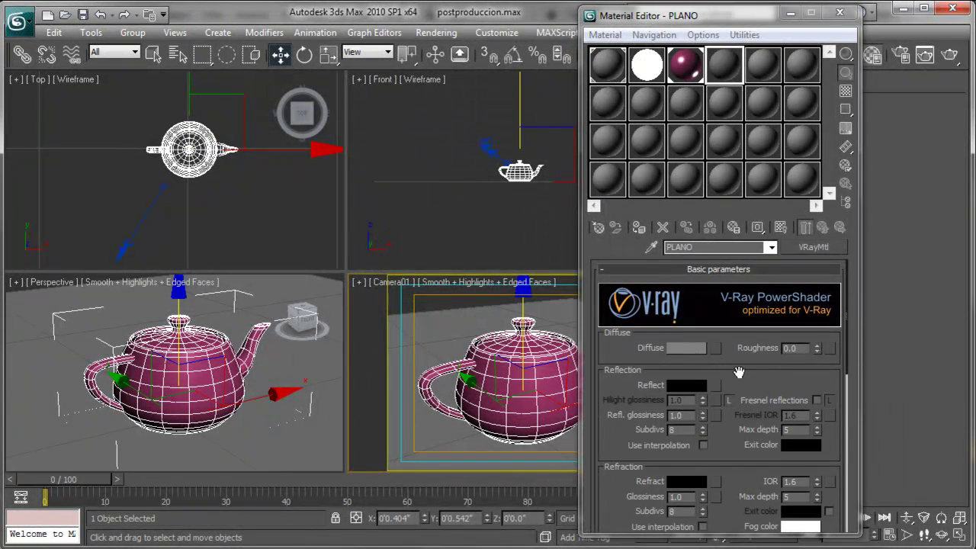
Step: Set the diffuse color of the PLANO material to pure black
drag(737, 369, 741, 342)
click(688, 318)
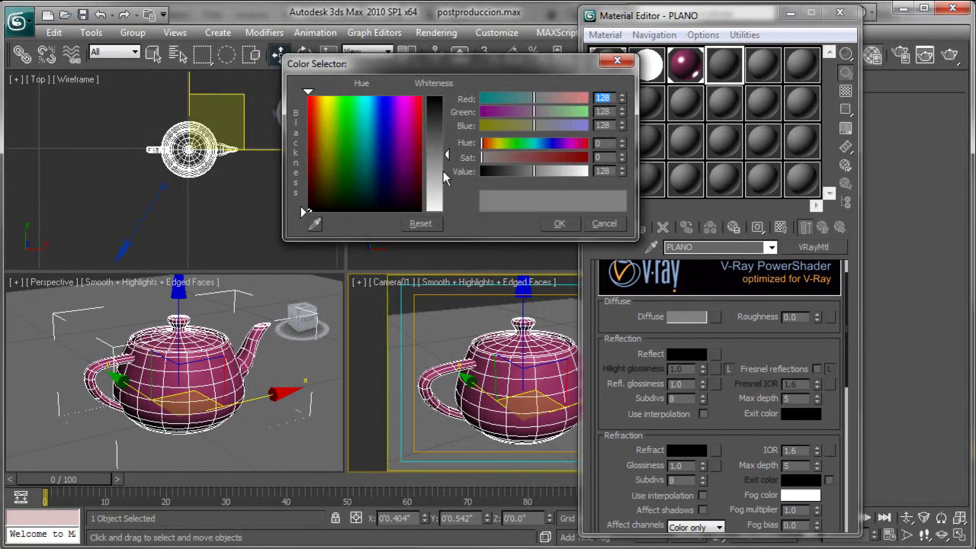
drag(449, 157, 448, 125)
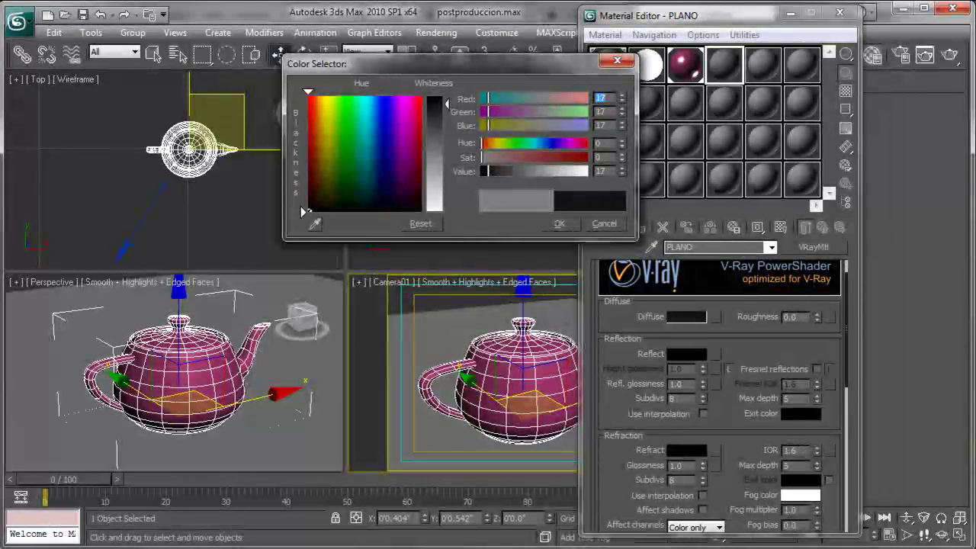
drag(643, 181, 644, 185)
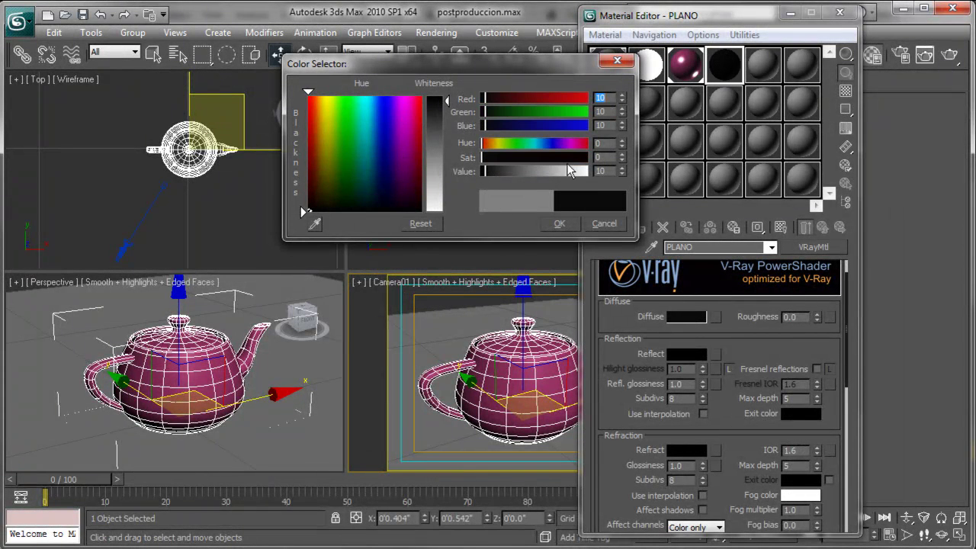
drag(447, 103, 448, 95)
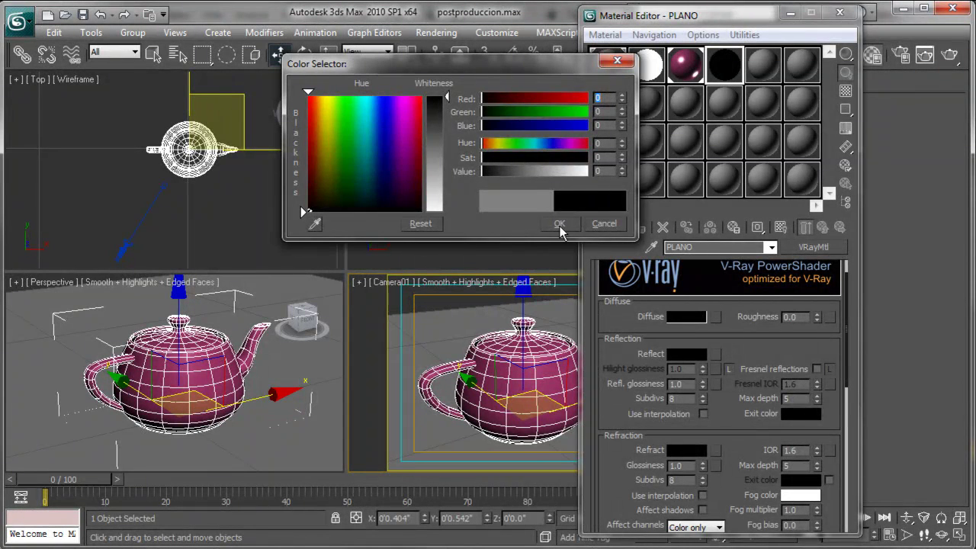
click(559, 224)
Step: Set PLANO's reflection glossiness to 0.8 and its reflect color to a grey with a value of 50
double_click(679, 385)
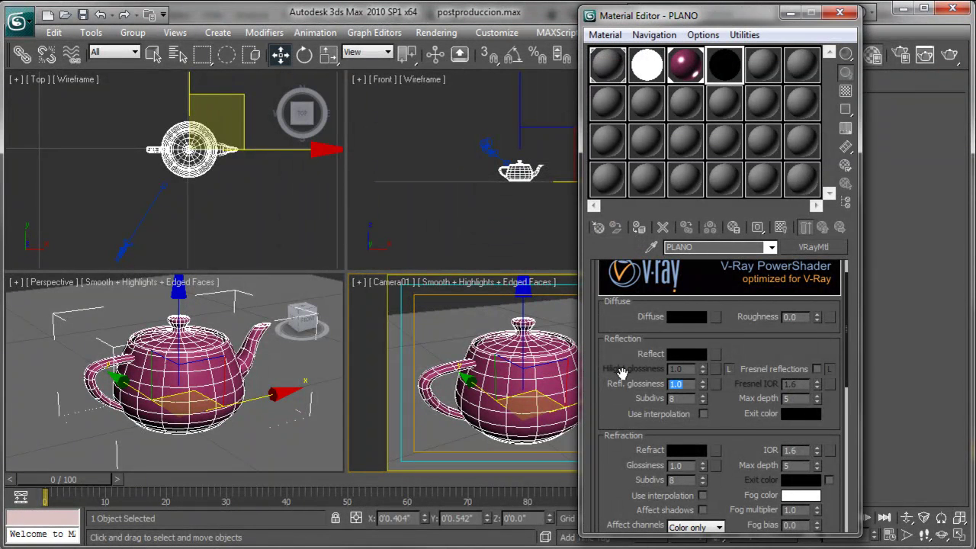
text(0.8)
key(Return)
click(687, 353)
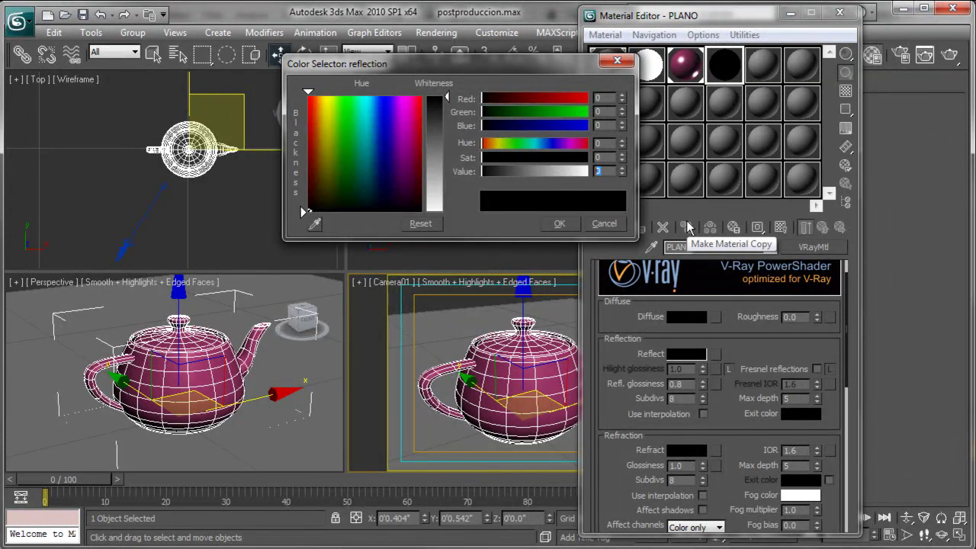
text(50)
key(Return)
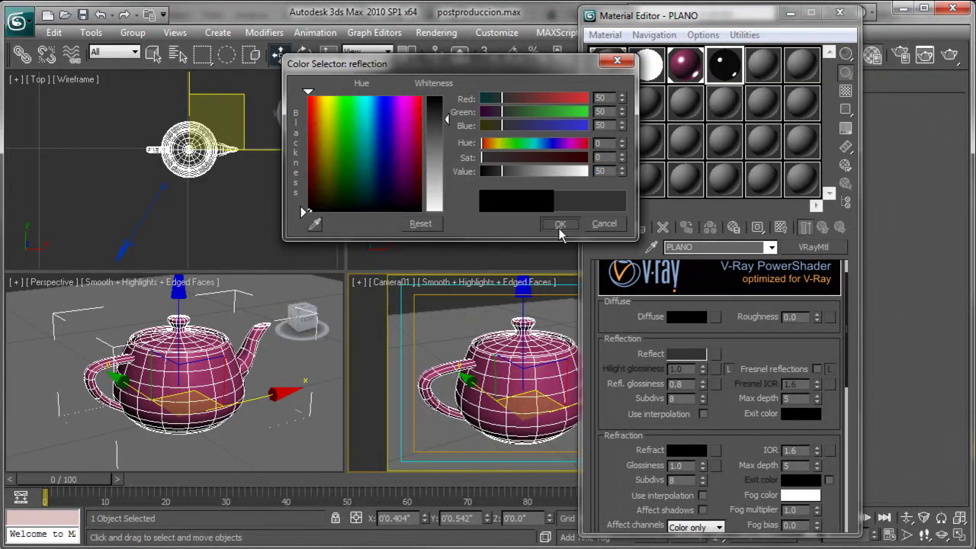
click(559, 224)
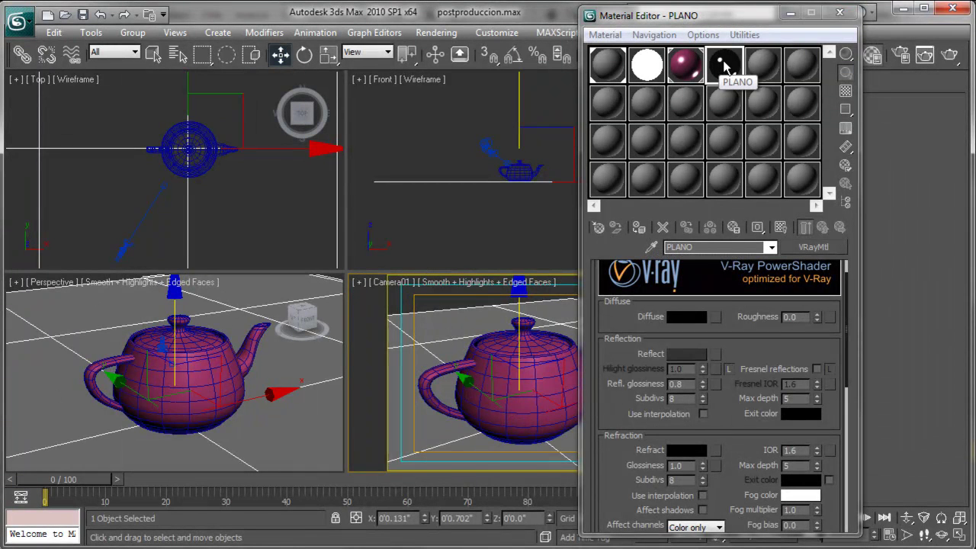
Step: Assign the PLANO material to the ground plane and close the material editor
drag(725, 67, 434, 324)
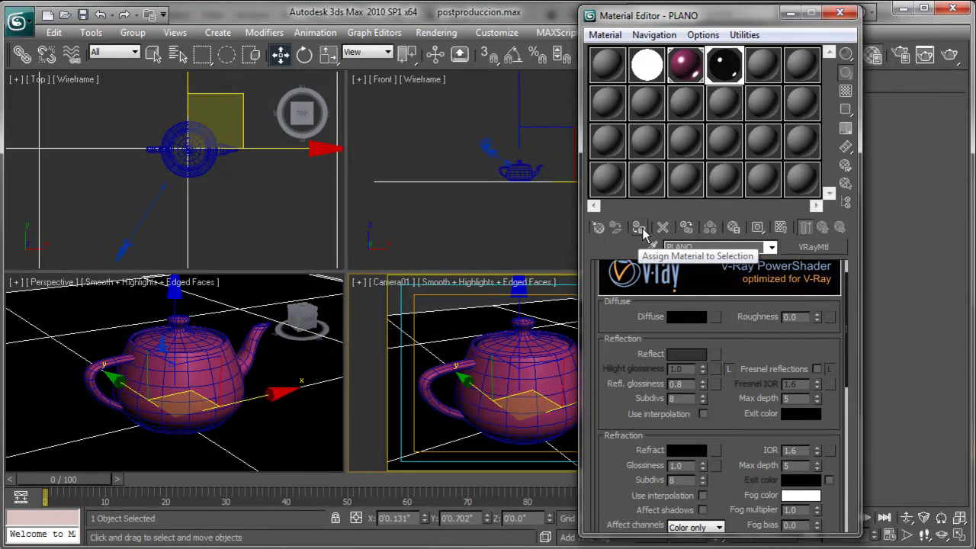
click(841, 16)
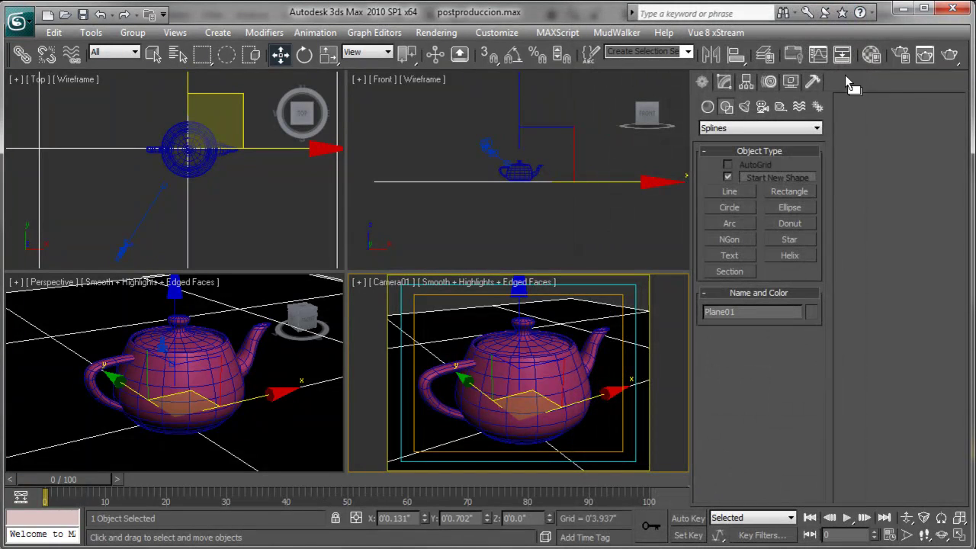
Step: Clear the selection, render the Camera01 view, and move the rendered frame window clear of the other windows
click(480, 296)
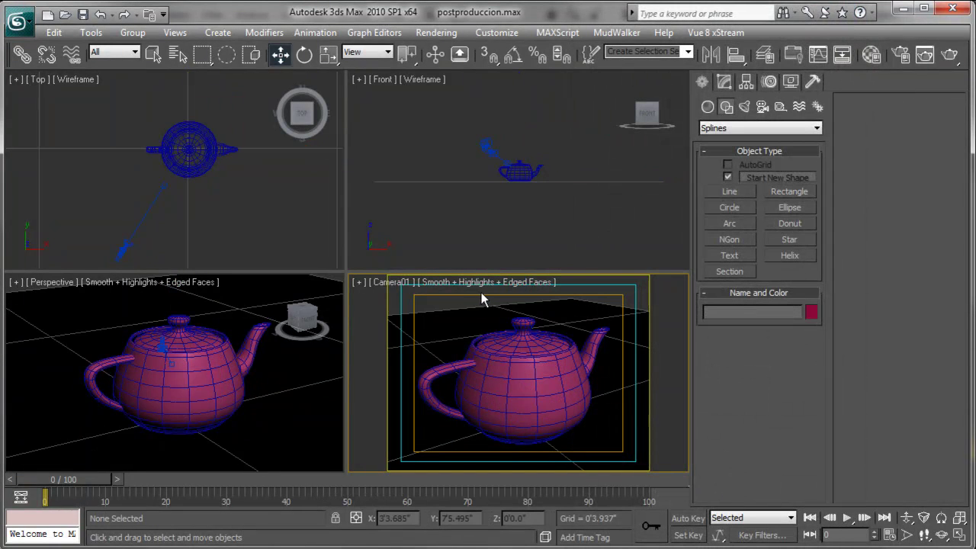
click(949, 54)
drag(446, 129, 461, 52)
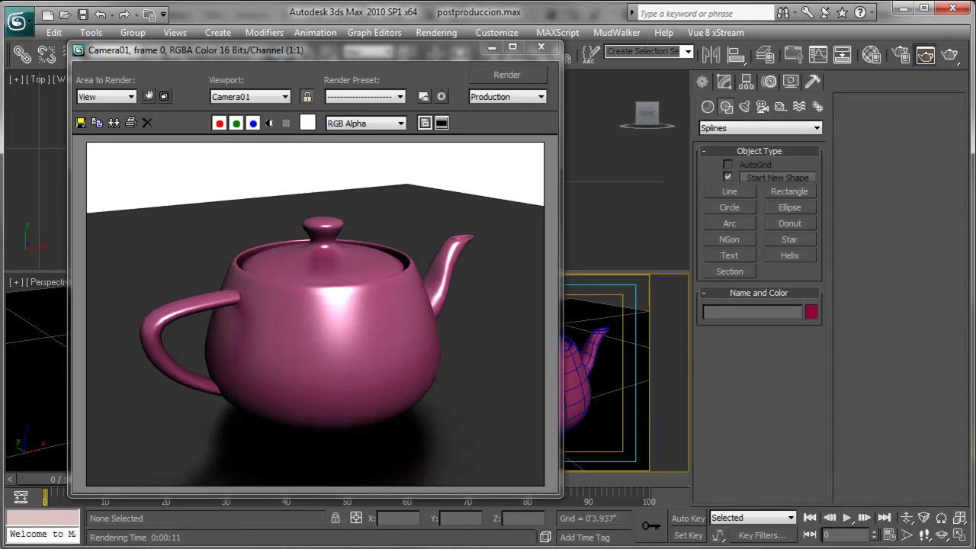
Step: Bring the off-screen render element windows into view, including VRayWireColor, VRayRefraction, VRayExtraTex and VRayAlpha
drag(512, 219, 397, 121)
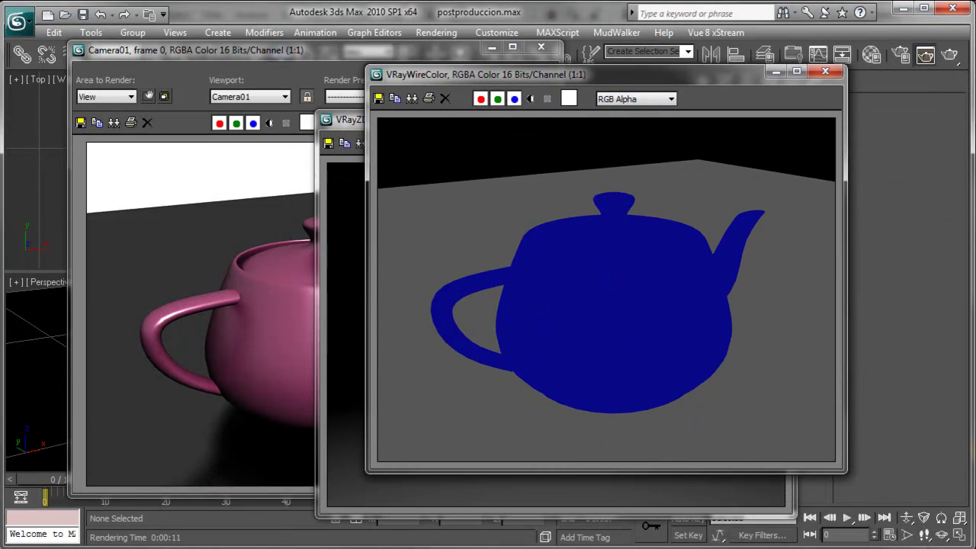
drag(975, 234, 517, 116)
drag(975, 251, 489, 105)
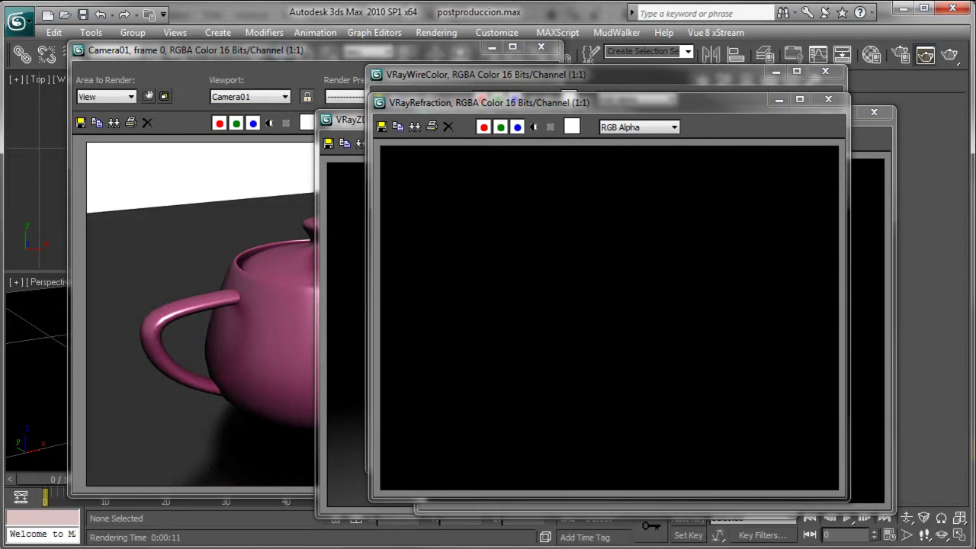
drag(975, 305, 481, 106)
drag(975, 328, 464, 98)
drag(975, 343, 405, 105)
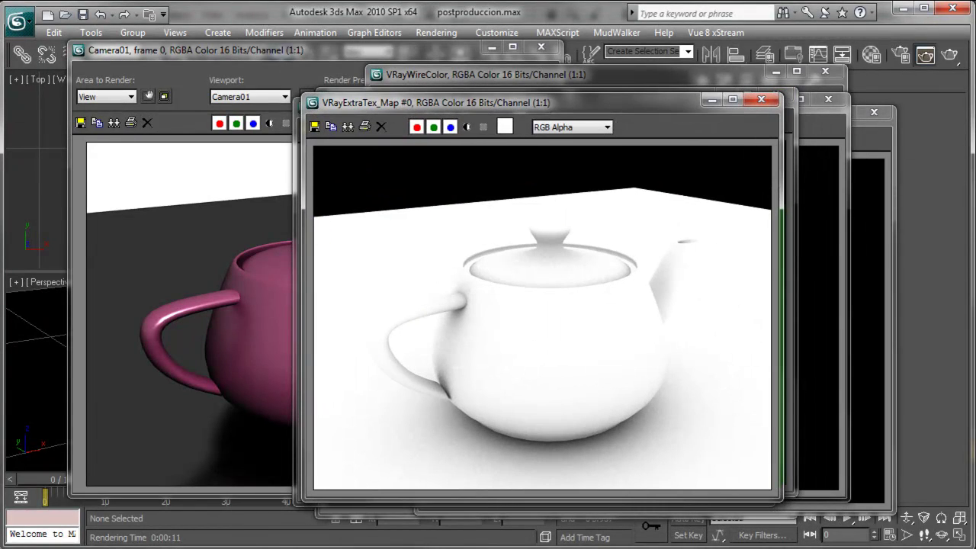
drag(975, 359, 442, 112)
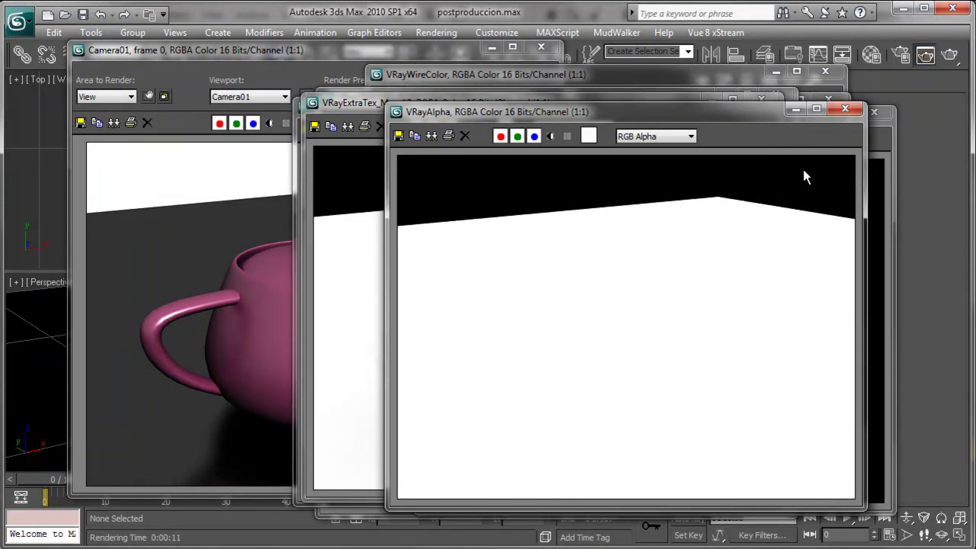
Step: Review the VRayAlpha, VRayExtraTex, VRayObjectID and VRayReflection passes, closing each window after viewing it
click(845, 110)
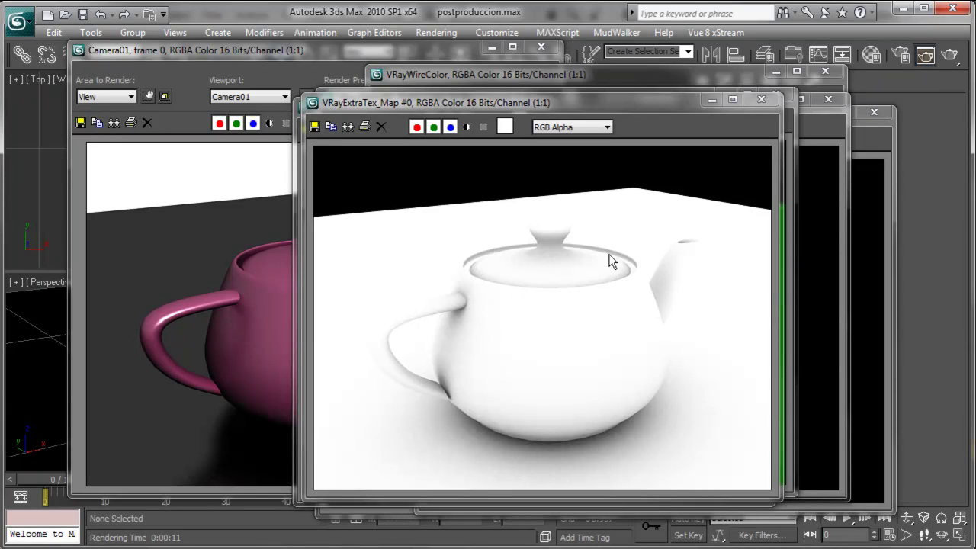
click(759, 101)
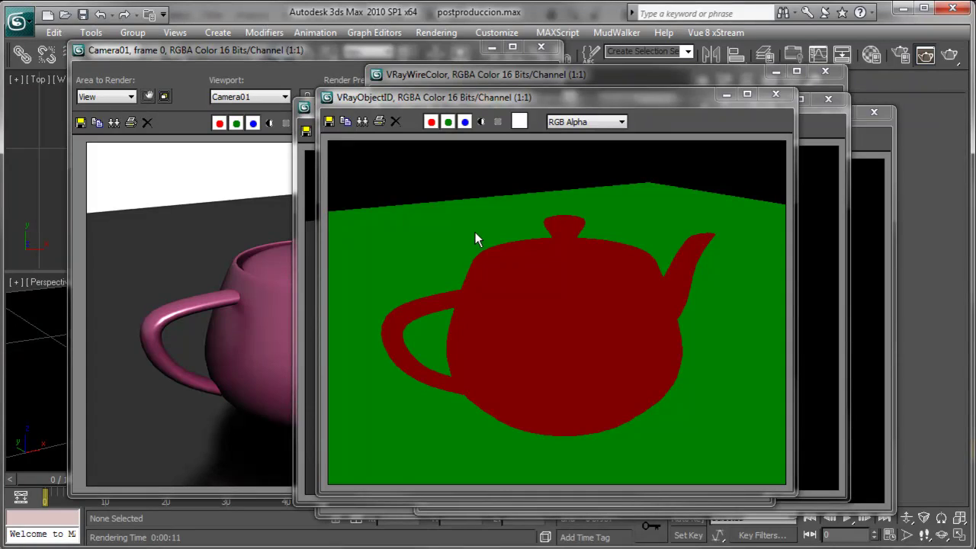
click(779, 99)
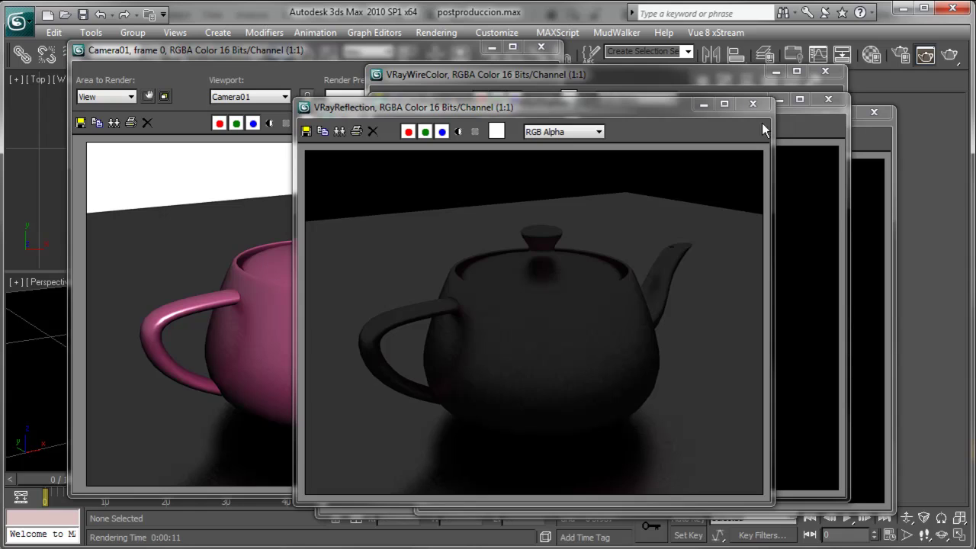
click(753, 104)
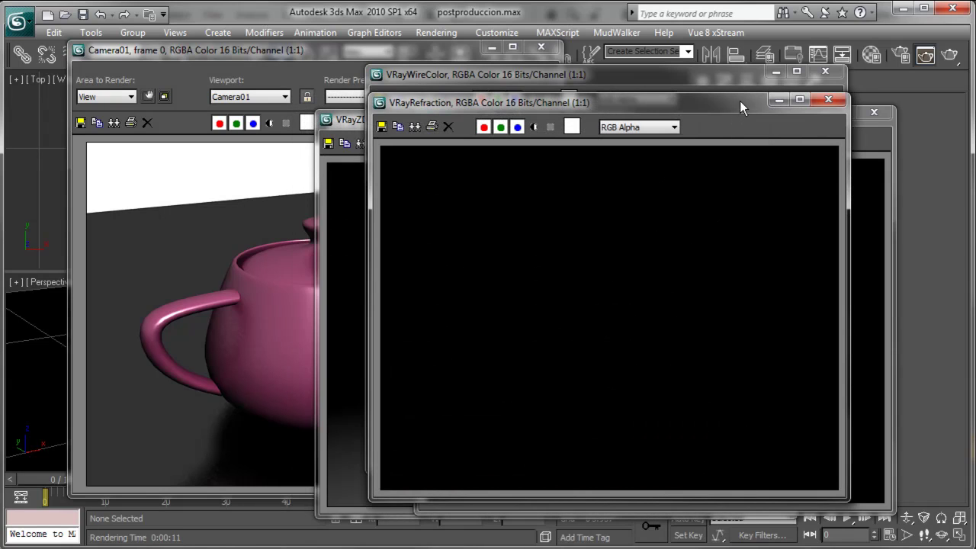
Step: Examine the VRayRefraction pass and compare it with the refraction settings of the TETERA and PLANO materials
drag(736, 102, 627, 121)
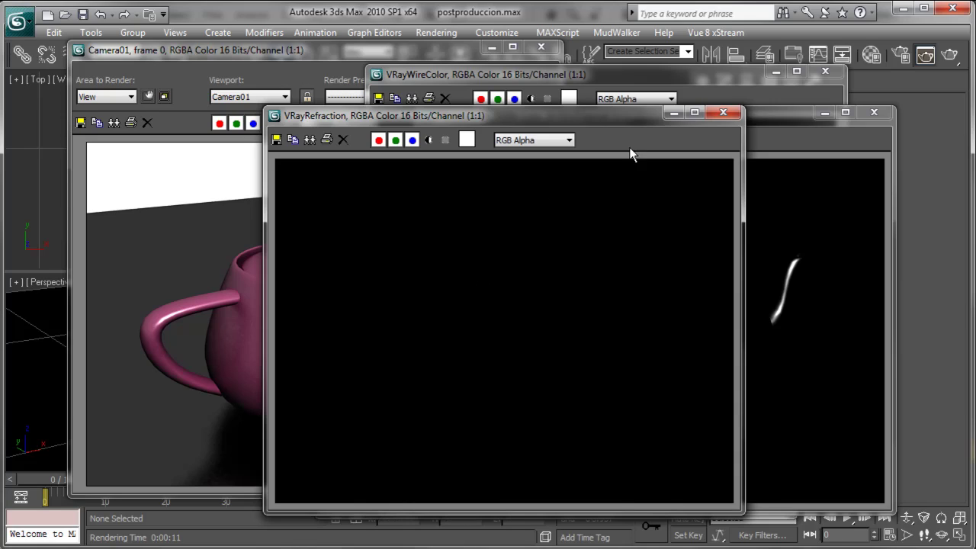
click(873, 57)
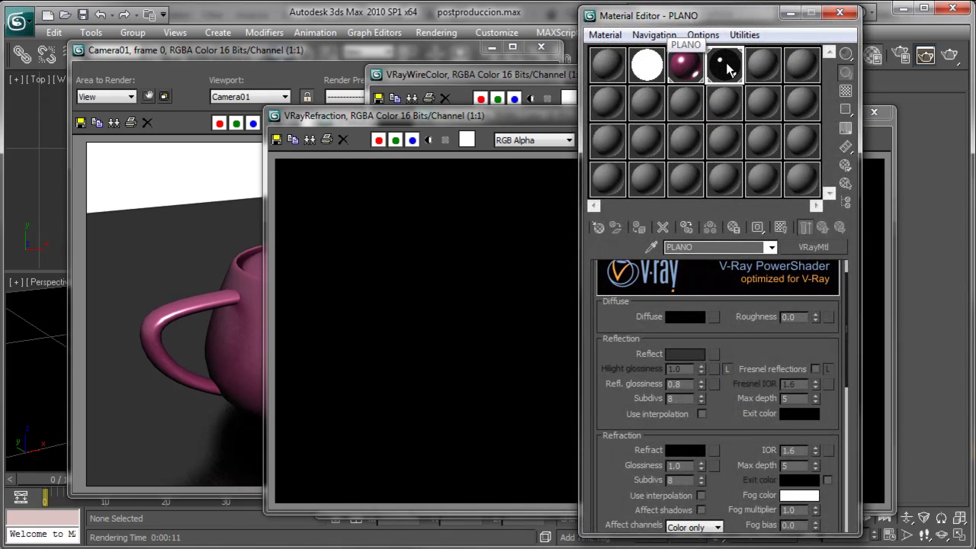
click(691, 68)
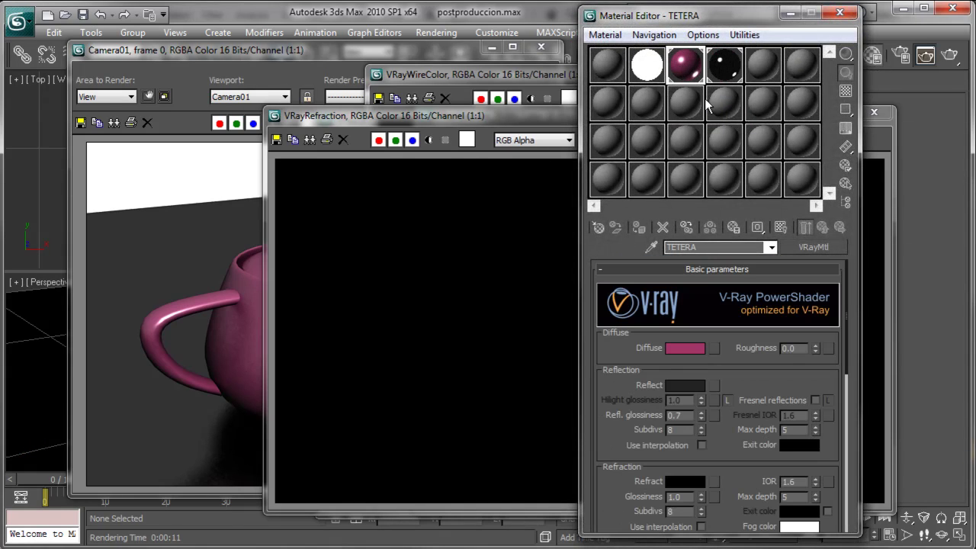
double_click(681, 497)
click(726, 64)
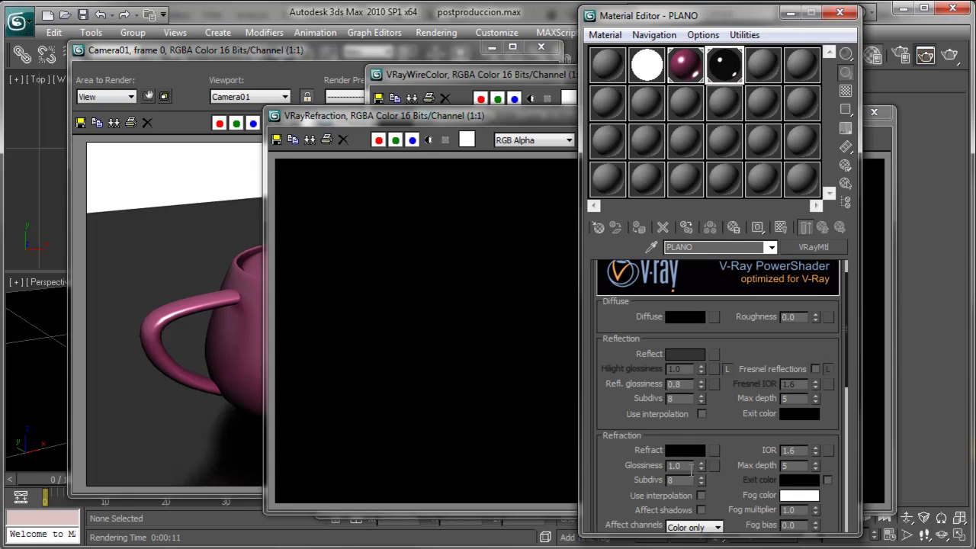
double_click(681, 466)
click(488, 296)
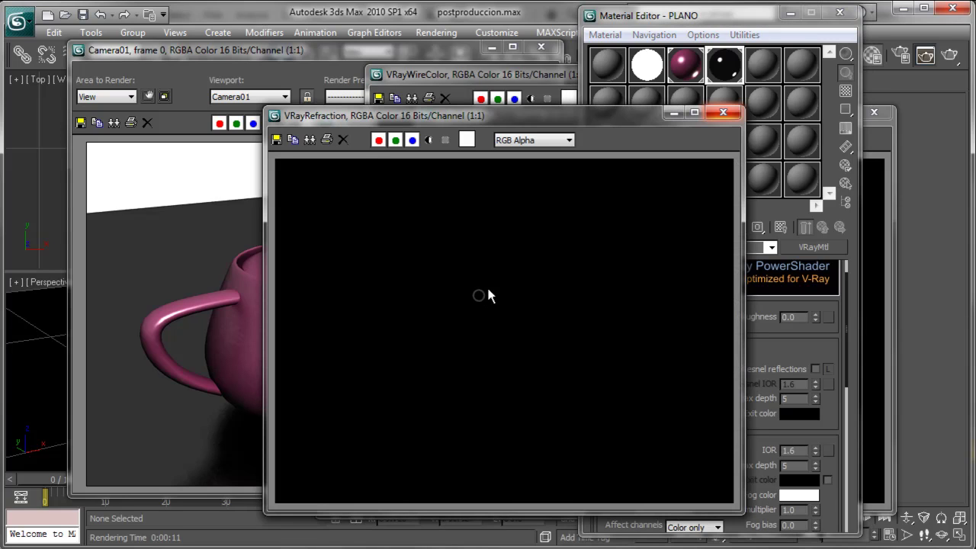
Step: Close the VRayRefraction pass and the Material Editor, and examine the VRaySpecular pass before closing it
click(724, 113)
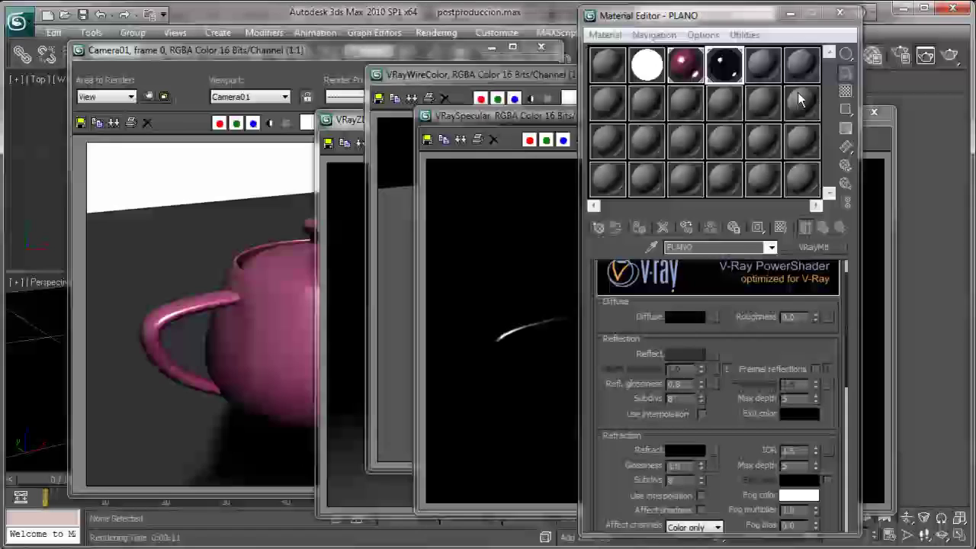
click(840, 13)
click(625, 226)
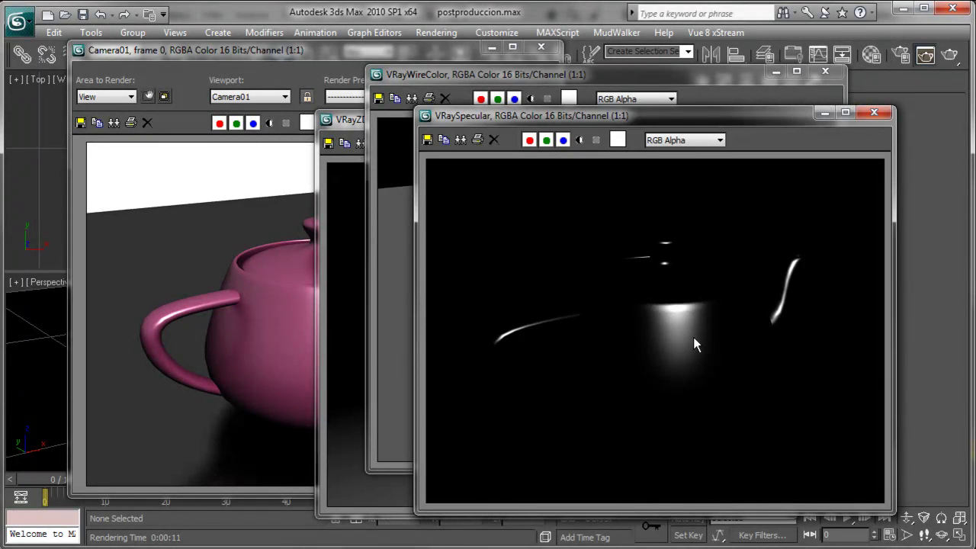
click(874, 114)
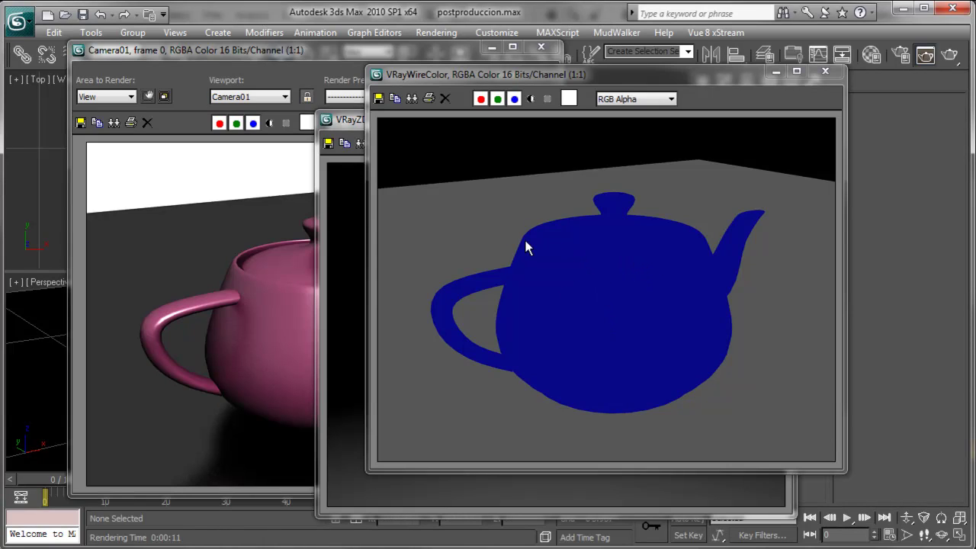
Step: Review the VRayWireColor and VRayZDepth passes, closing each window and the Camera01 rendered frame
click(825, 71)
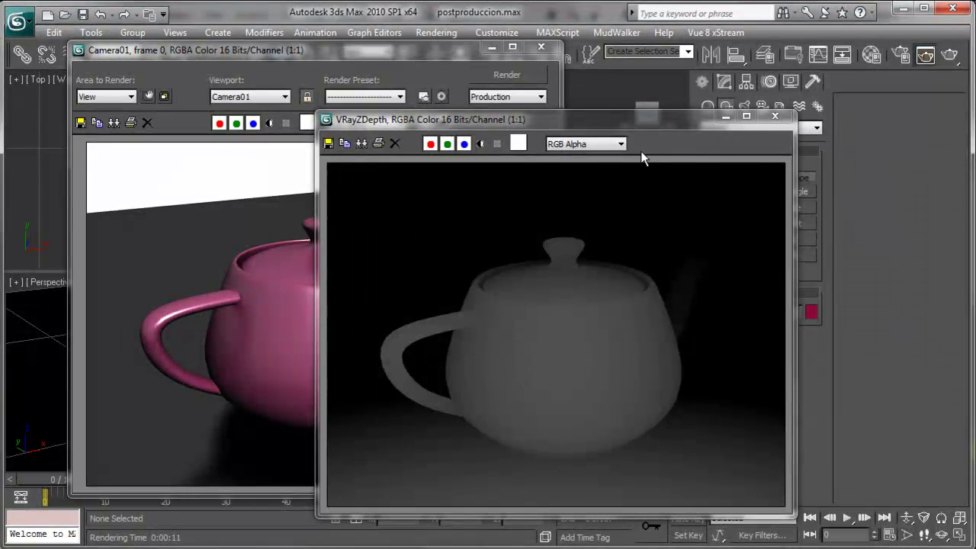
mouse_move(661, 127)
mouse_down()
mouse_move(691, 110)
mouse_move(670, 126)
mouse_up()
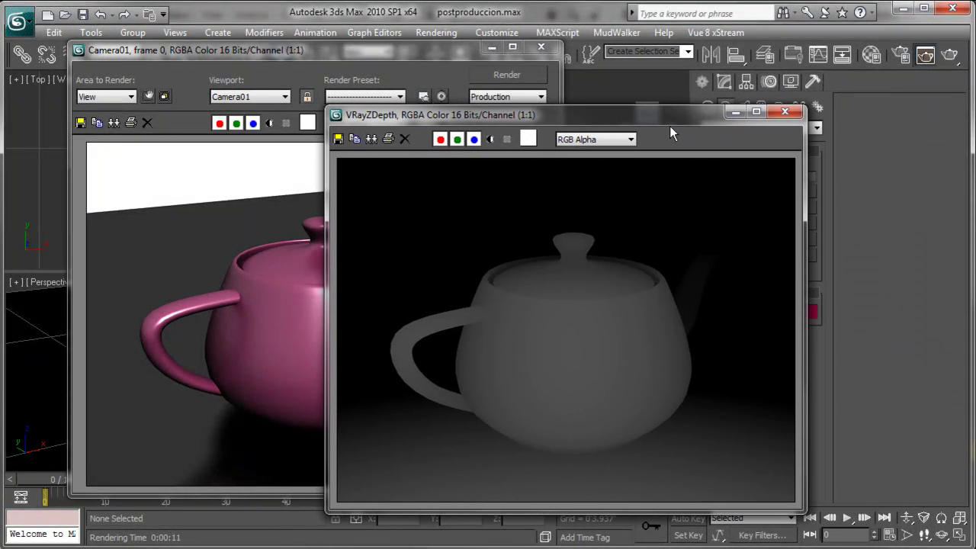
click(783, 113)
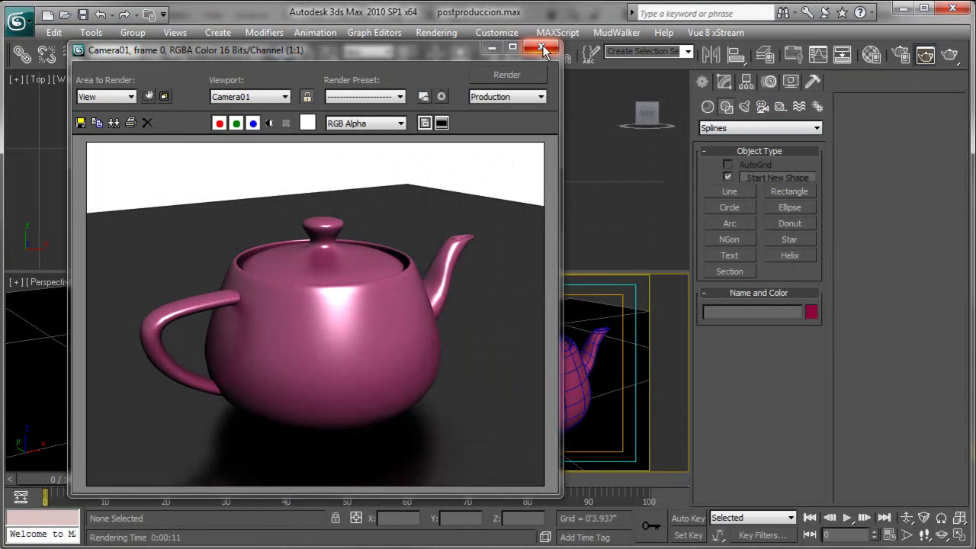
click(542, 47)
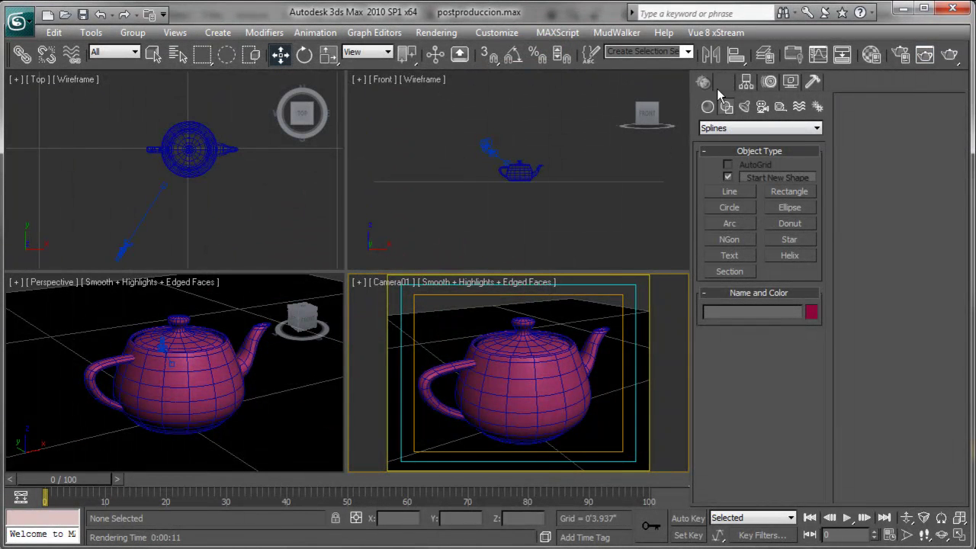
Step: In an enlarged Perspective view, create a tall box beside the teapot with a base about 11.2 by 5.1 inches, and deselect it
click(290, 338)
key(alt+w)
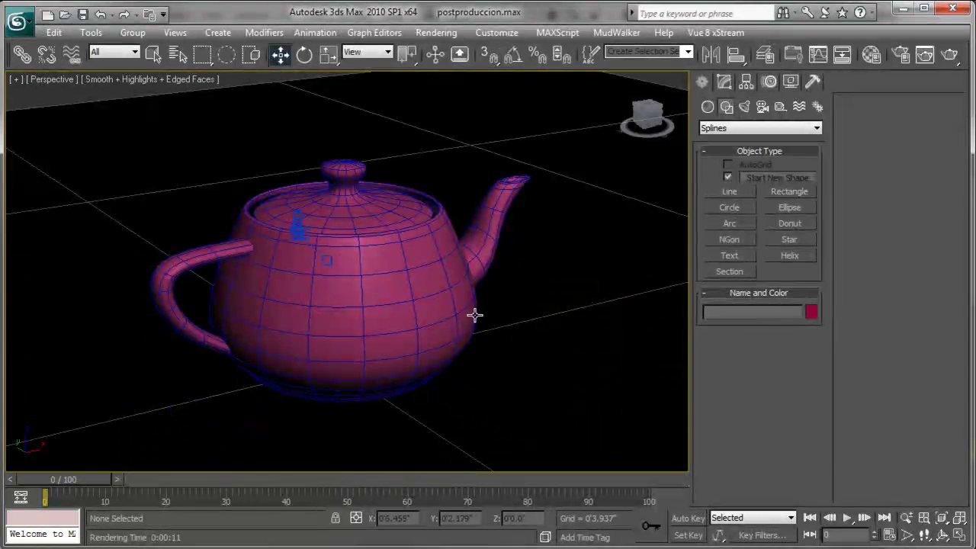
click(707, 106)
click(729, 180)
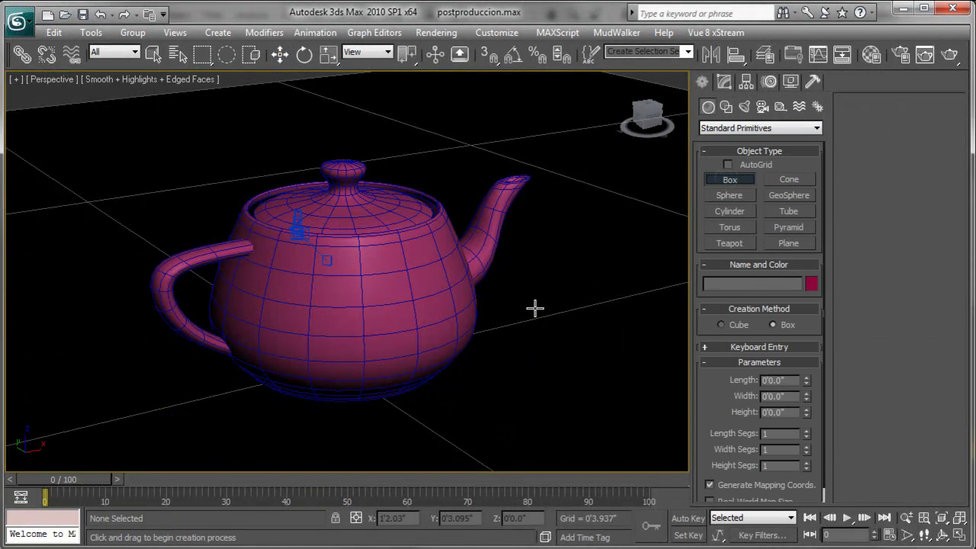
alt+middle_drag(535, 308, 394, 298)
drag(394, 298, 449, 408)
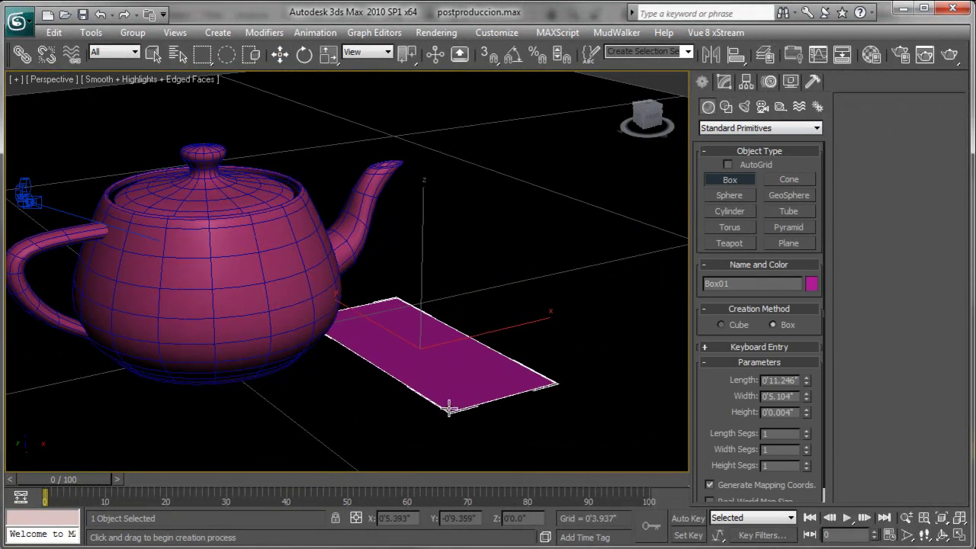
click(538, 279)
alt+middle_drag(539, 279, 562, 231)
key(w)
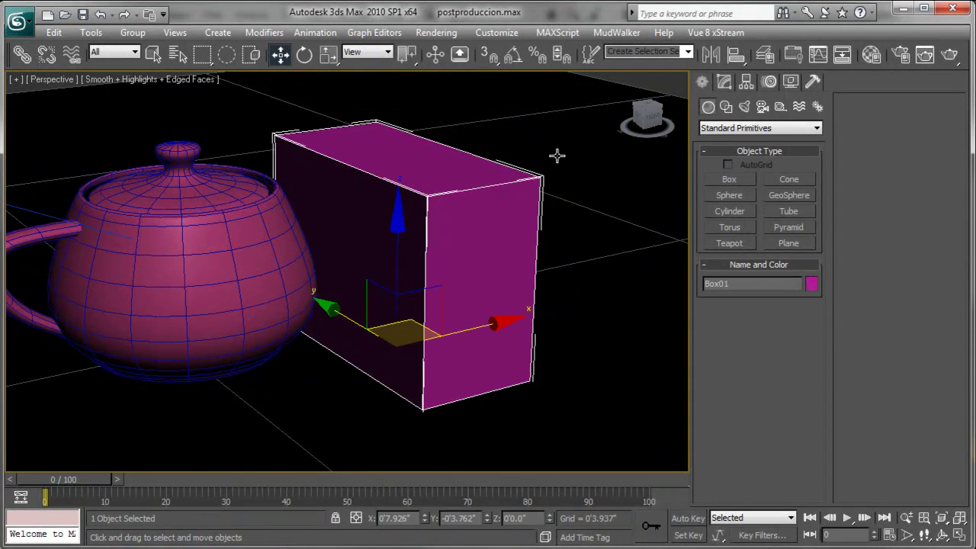
alt+middle_drag(557, 156, 552, 94)
click(575, 87)
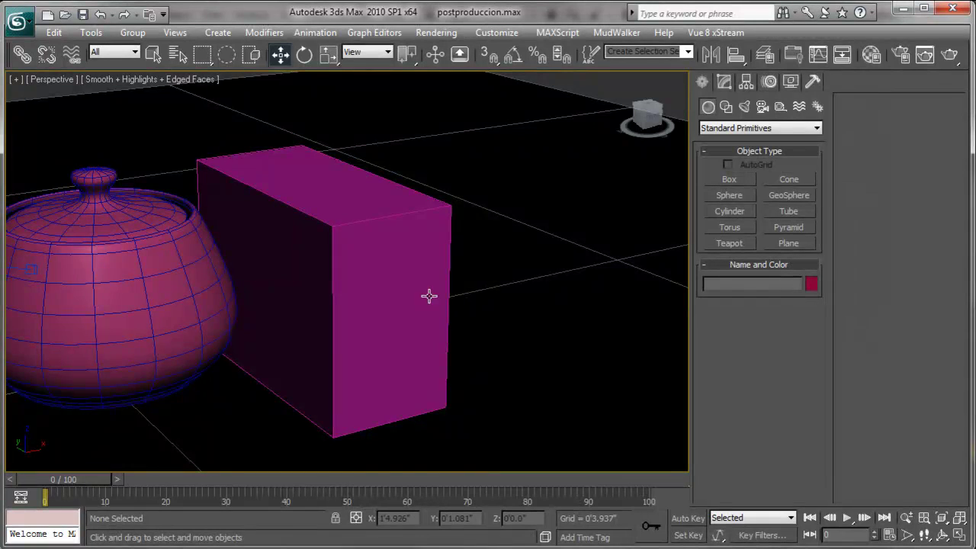
Step: Create a sphere with a radius of about 4.85 inches on the ground beyond the box, and deselect it
middle_drag(429, 296, 429, 279)
click(729, 195)
drag(538, 318, 555, 298)
middle_drag(579, 245, 468, 272)
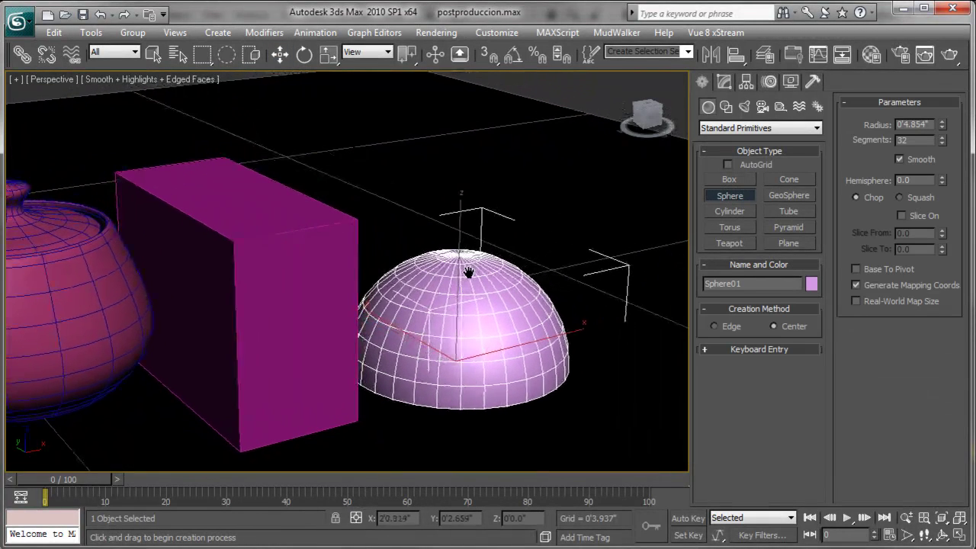
click(280, 54)
click(565, 84)
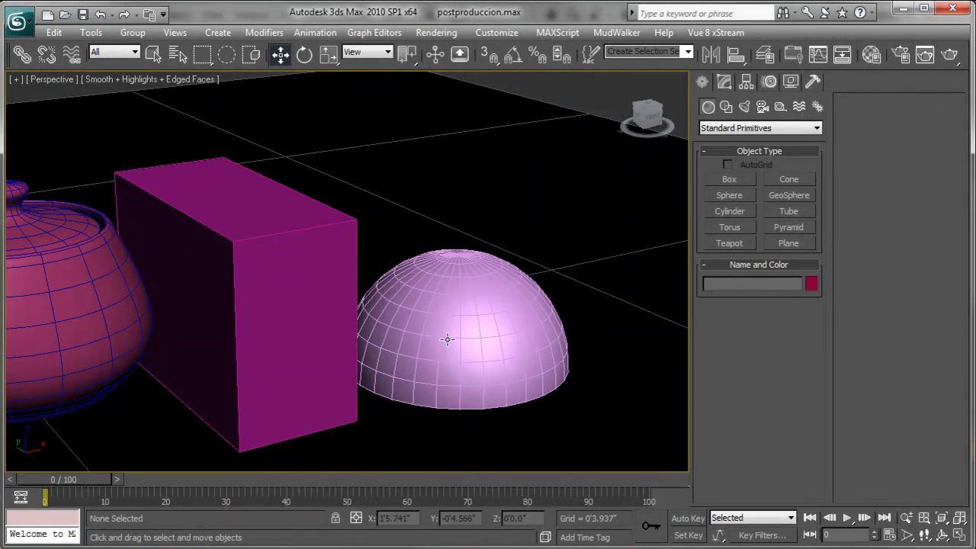
Step: Select the sphere and the box in turn to examine their object colours, and clear the selection
click(554, 319)
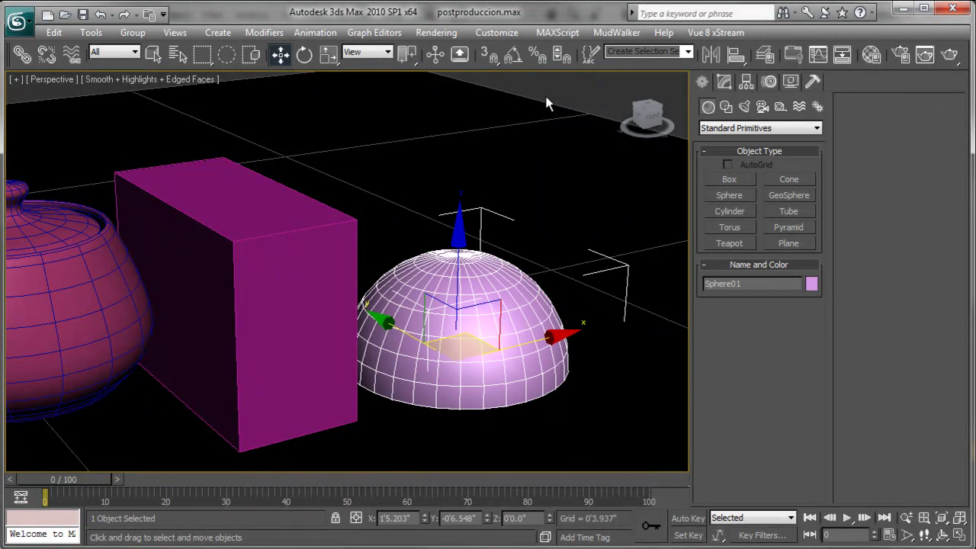
click(477, 183)
alt+middle_drag(478, 183, 305, 294)
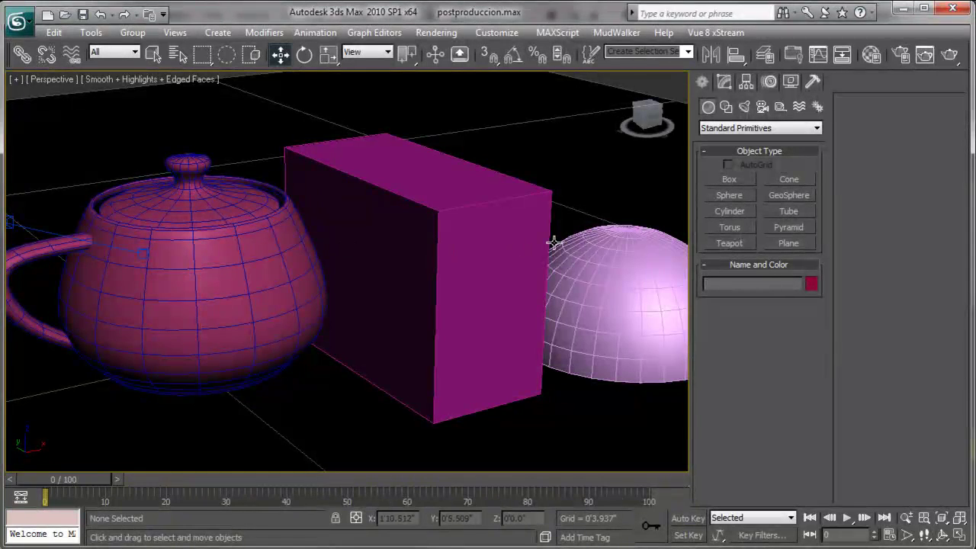
middle_drag(589, 296, 491, 280)
click(491, 281)
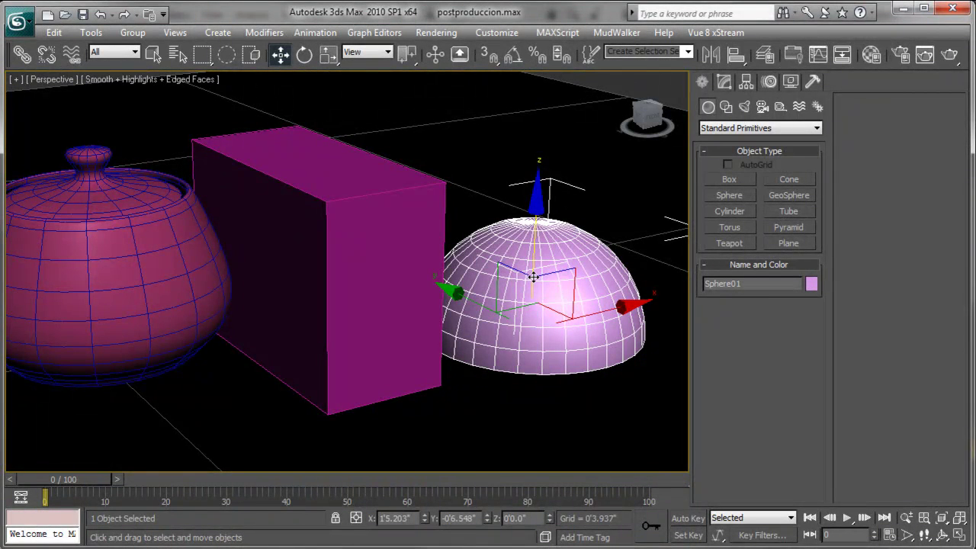
click(367, 252)
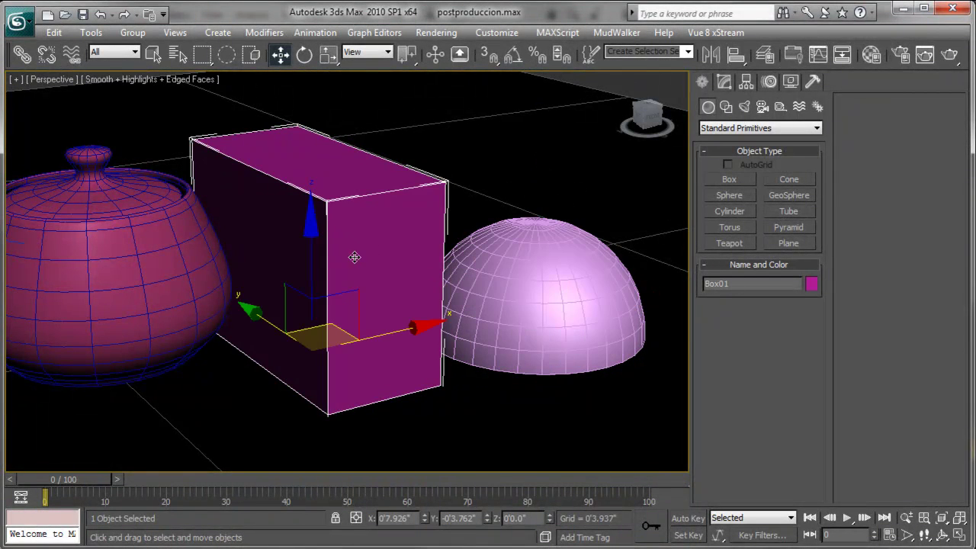
middle_drag(351, 196, 443, 267)
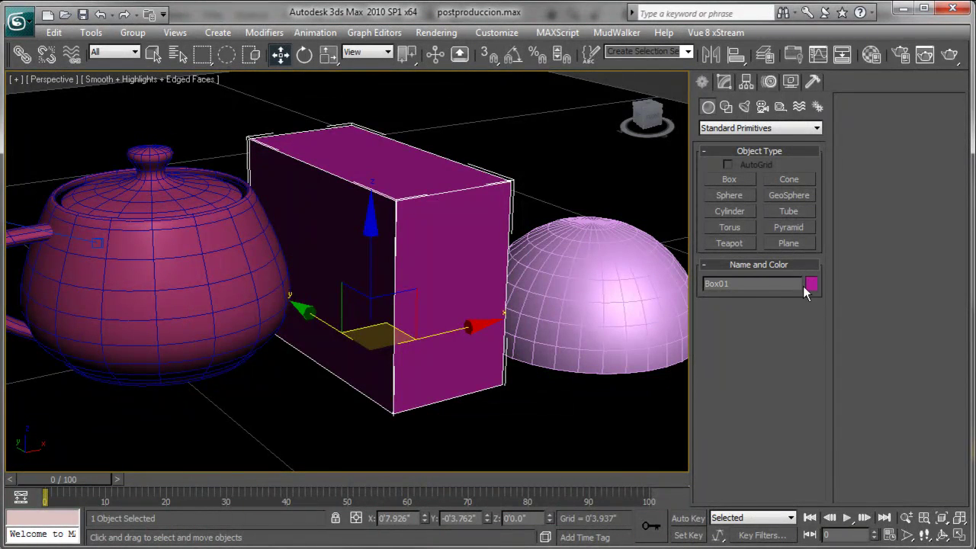
middle_drag(468, 266, 408, 305)
key(alt+z)
drag(438, 264, 433, 308)
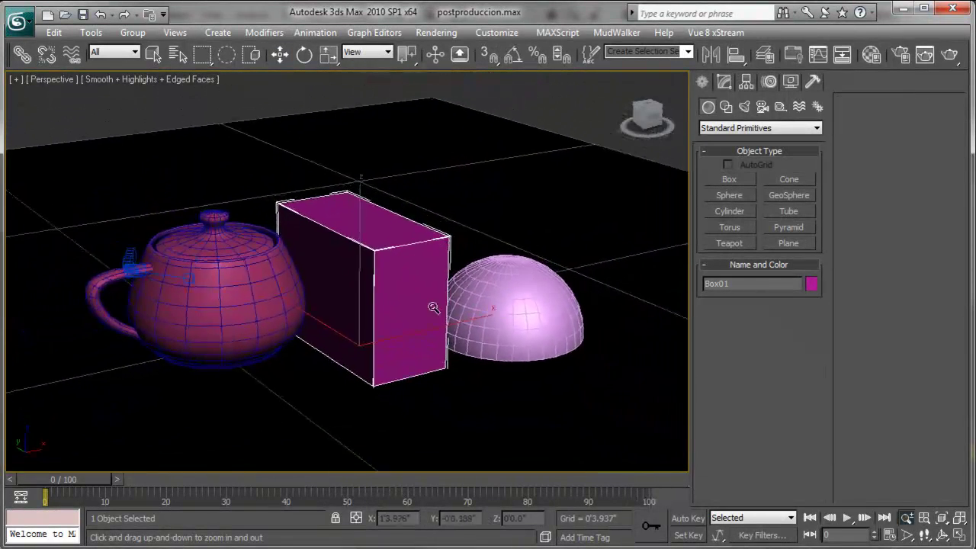
key(w)
click(543, 126)
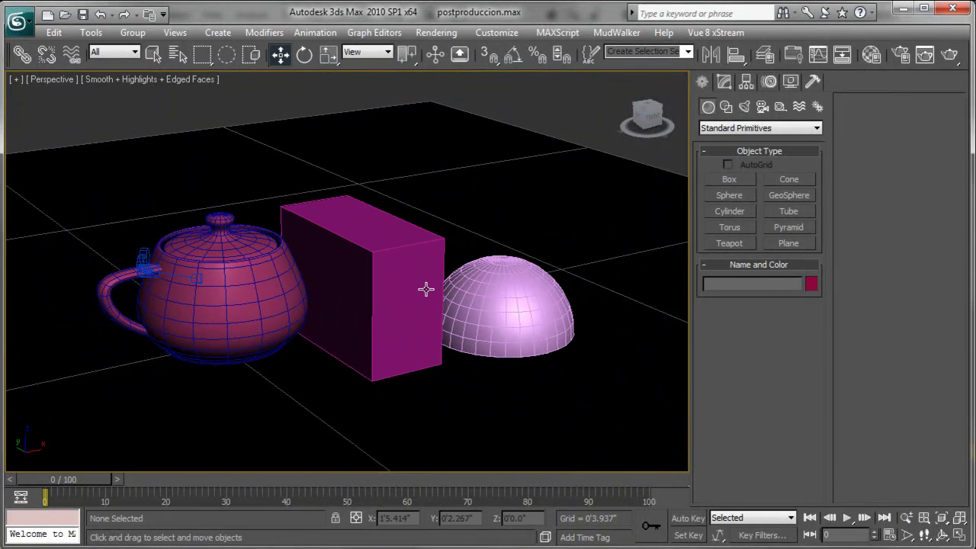